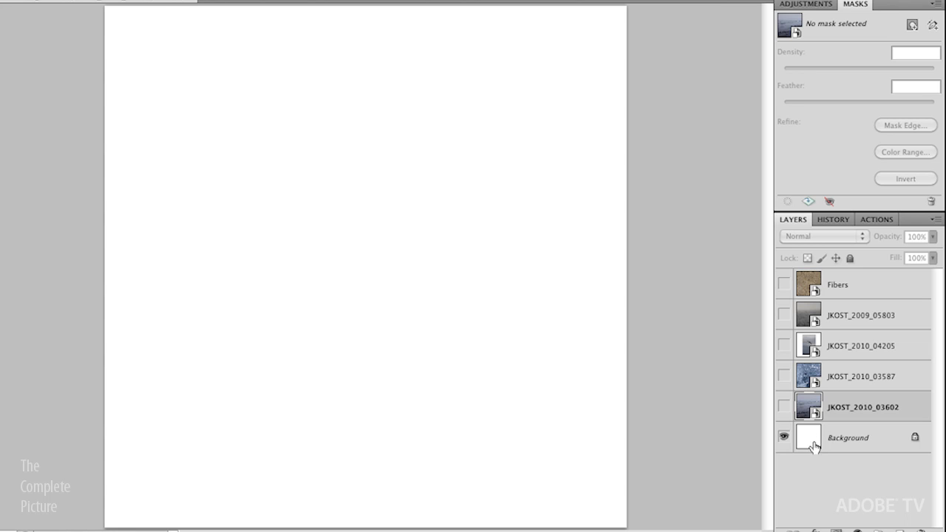
# Step: Turn on the eye of the JKOST_2010_03602 sea photo layer in the Layers panel
pyautogui.click(784, 407)
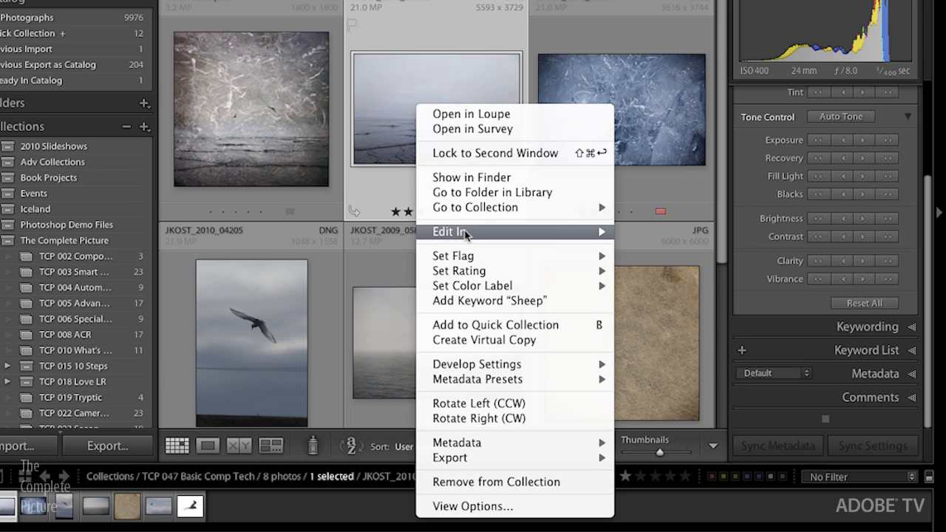
pyautogui.moveTo(466, 234)
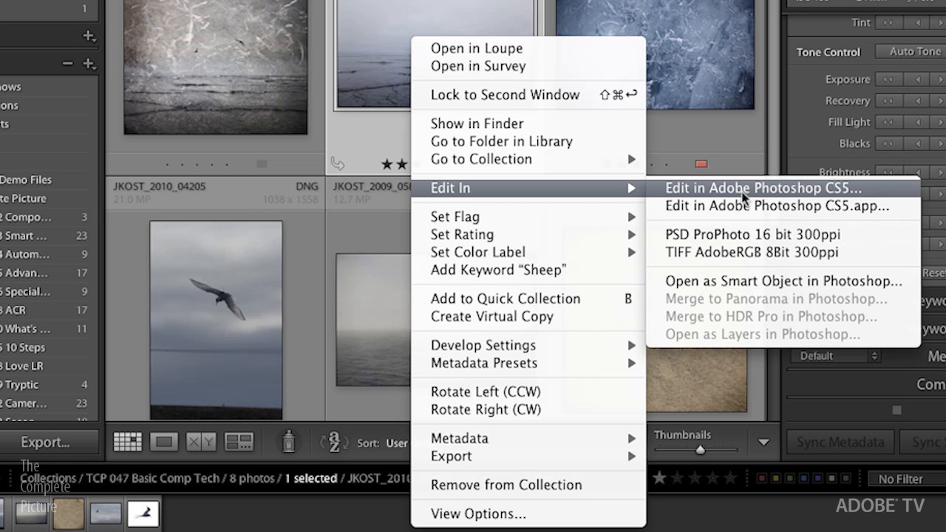
# Step: Send the Lightroom photo to Photoshop with Edit In > Open as Smart Object
pyautogui.click(729, 285)
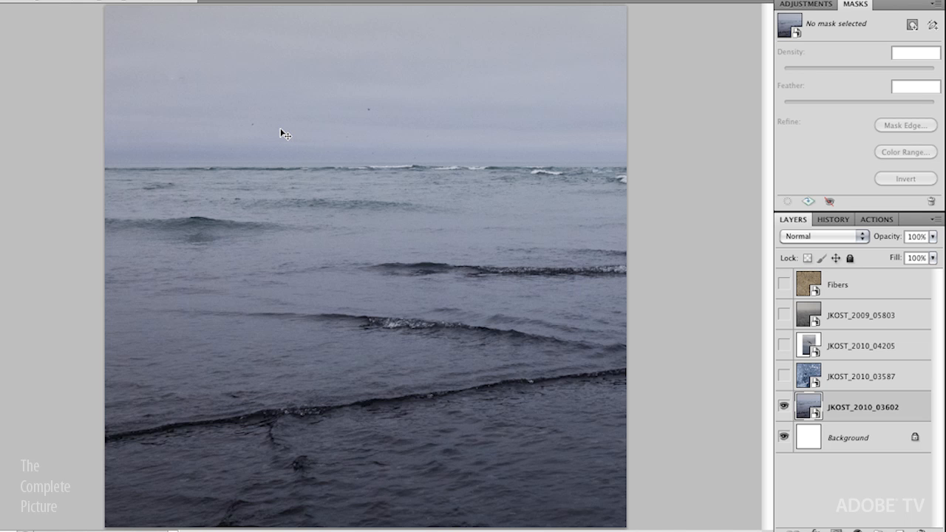
# Step: Free Transform the sea photo and scale it down proportionally, leaving white canvas above
pyautogui.hotkey('ctrl', 't')
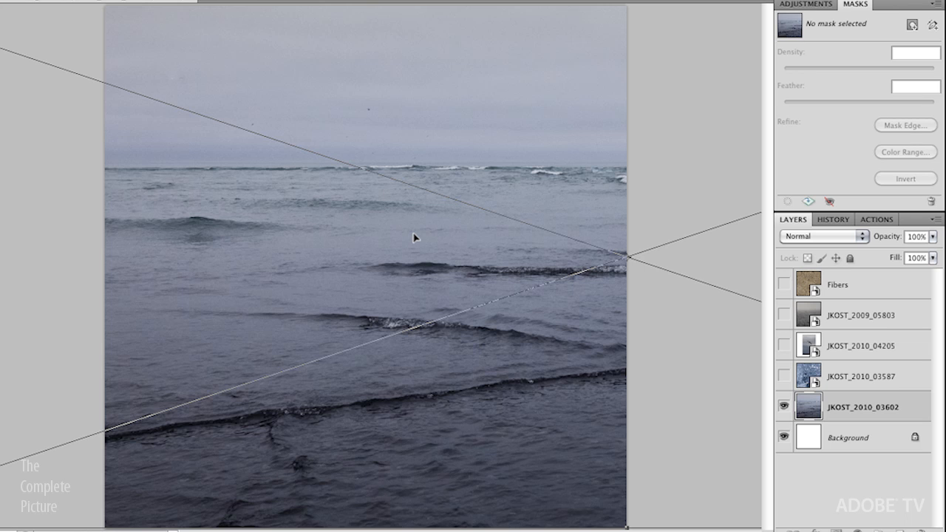
pyautogui.hotkey('ctrl', '-')
pyautogui.hotkey('ctrl', '-')
pyautogui.hotkey('ctrl', '-')
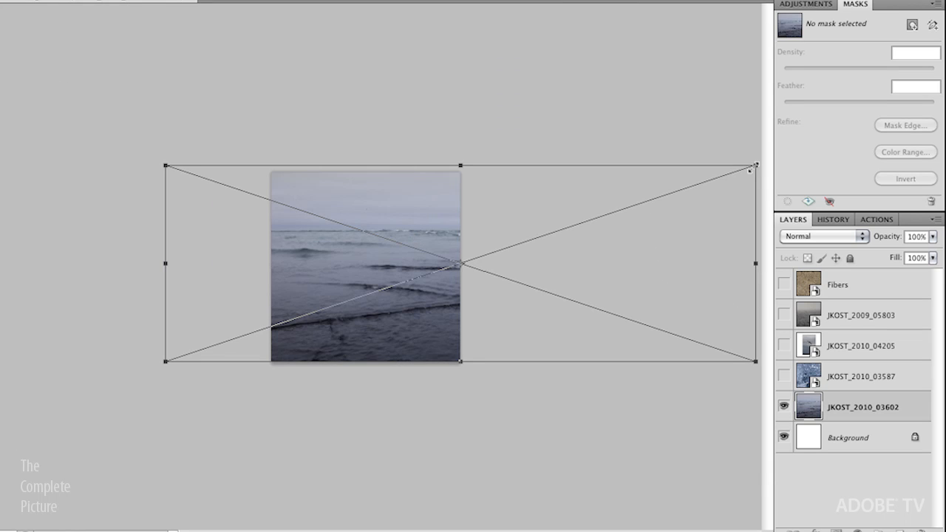
pyautogui.moveTo(753, 171); pyautogui.dragTo(545, 244)
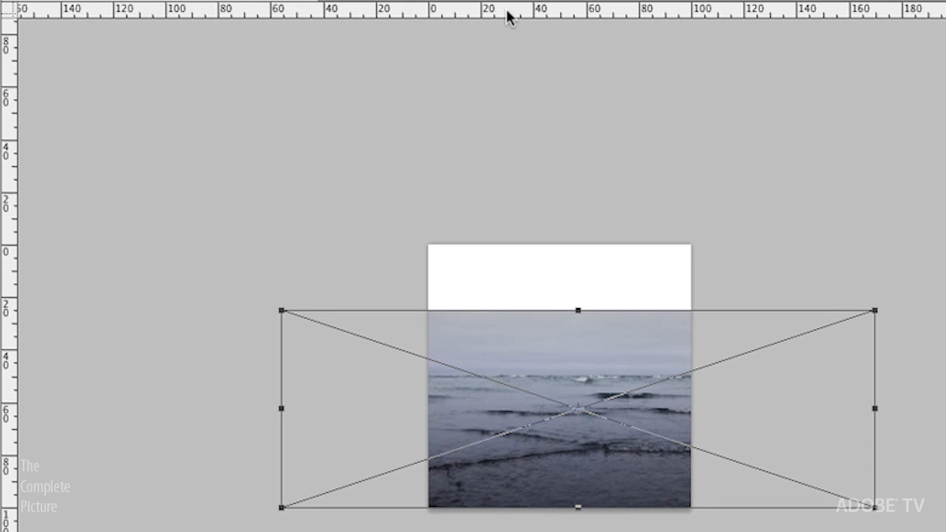
# Step: Add a horizontal guide and shrink the sea photo to lower its horizon
pyautogui.moveTo(502, 16); pyautogui.dragTo(512, 426)
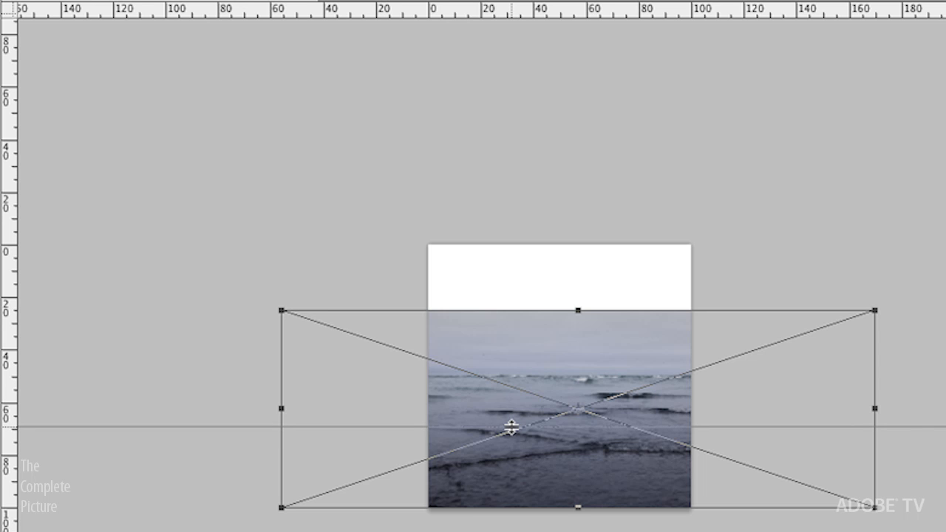
pyautogui.moveTo(511, 427)
pyautogui.mouseDown()
pyautogui.moveTo(517, 359)
pyautogui.moveTo(501, 421)
pyautogui.mouseUp()
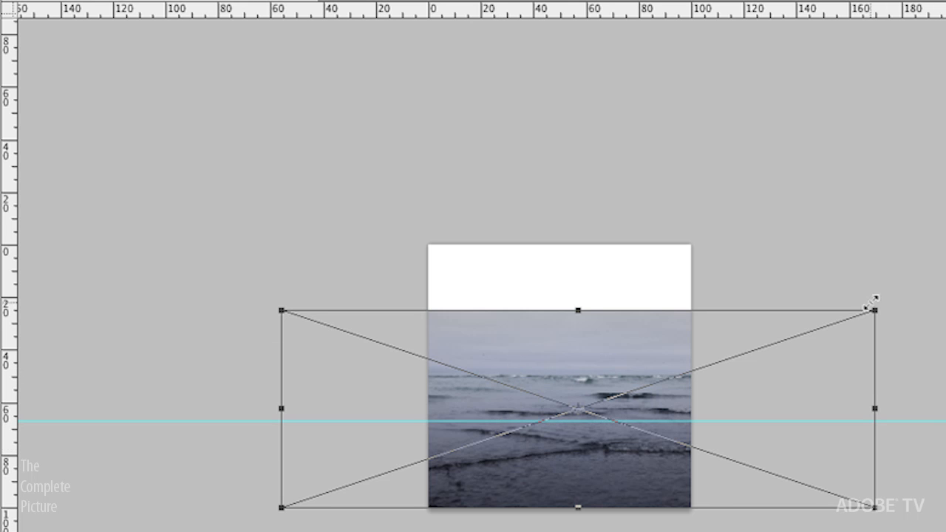
pyautogui.moveTo(880, 307); pyautogui.dragTo(703, 418)
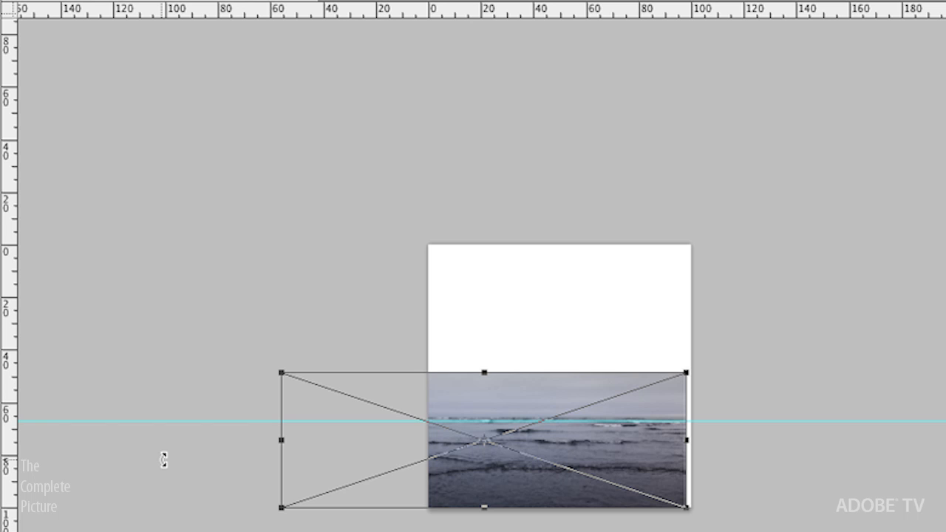
pyautogui.press('Return')
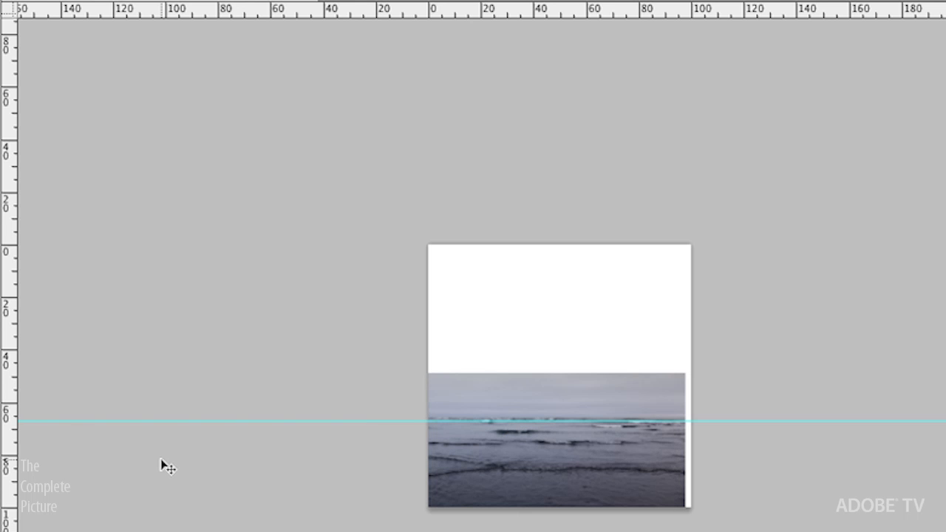
pyautogui.hotkey('ctrl', '+')
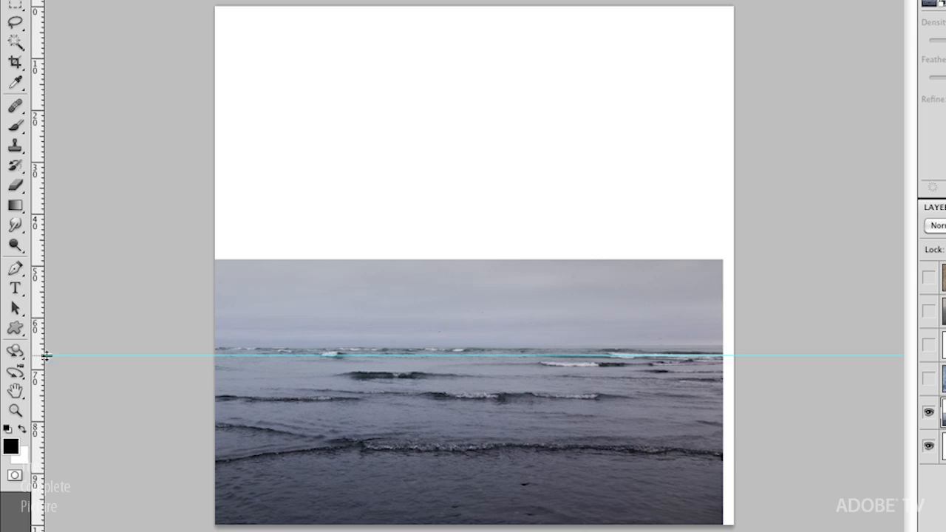
pyautogui.moveTo(85, 356); pyautogui.dragTo(83, 333)
# Step: Enlarge the sea photo to span the canvas width and shift it right to cover it
pyautogui.hotkey('ctrl', 't')
pyautogui.moveTo(724, 257); pyautogui.dragTo(812, 225)
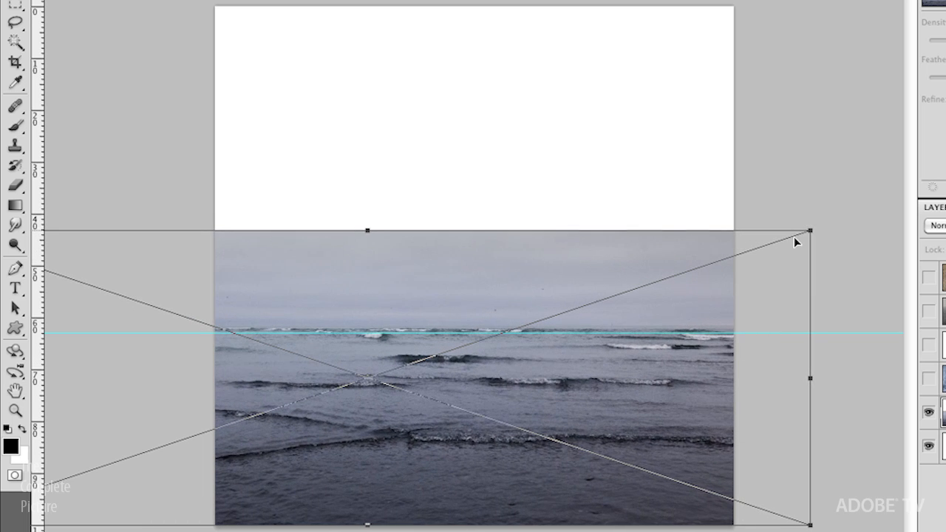
pyautogui.press('Return')
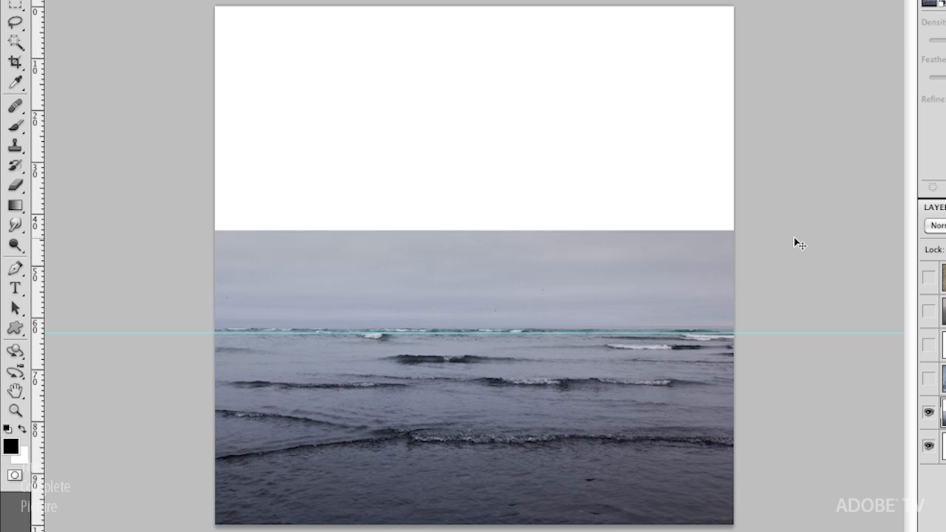
pyautogui.moveTo(471, 298); pyautogui.dragTo(573, 308)
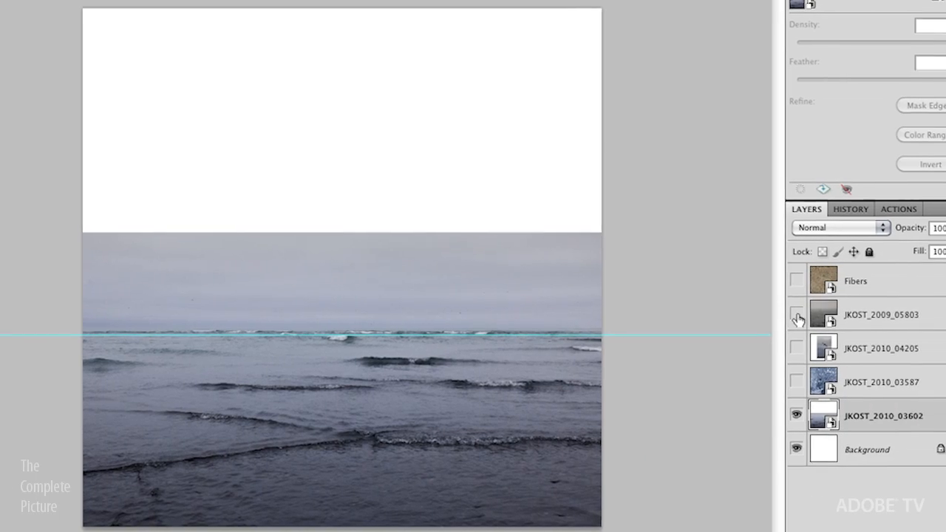
# Step: Show and select the JKOST_2010_03587 ice texture layer, keeping the foggy ocean layer hidden
pyautogui.click(928, 310)
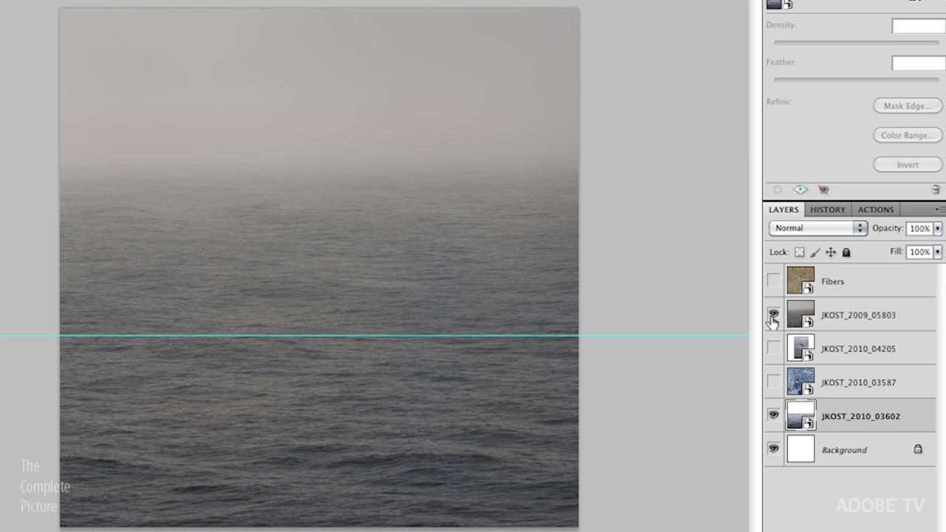
pyautogui.click(773, 317)
pyautogui.click(773, 382)
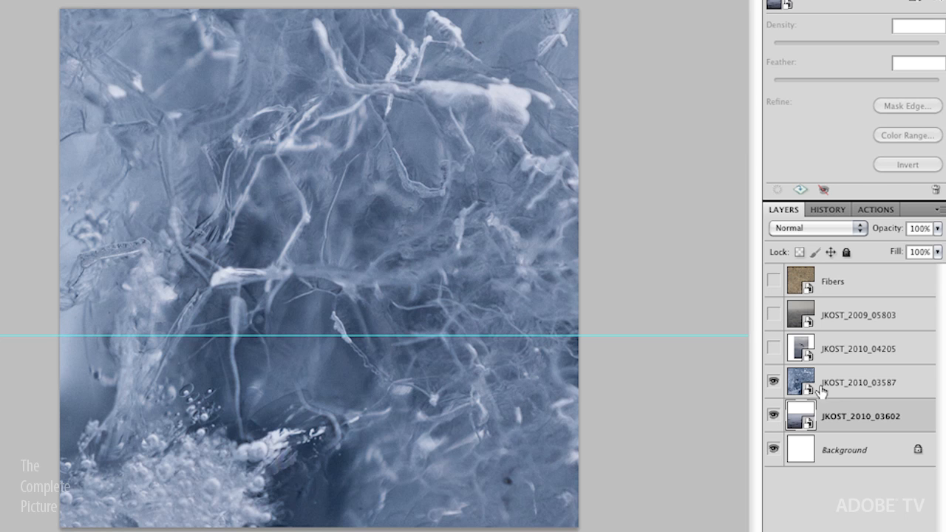
pyautogui.click(831, 385)
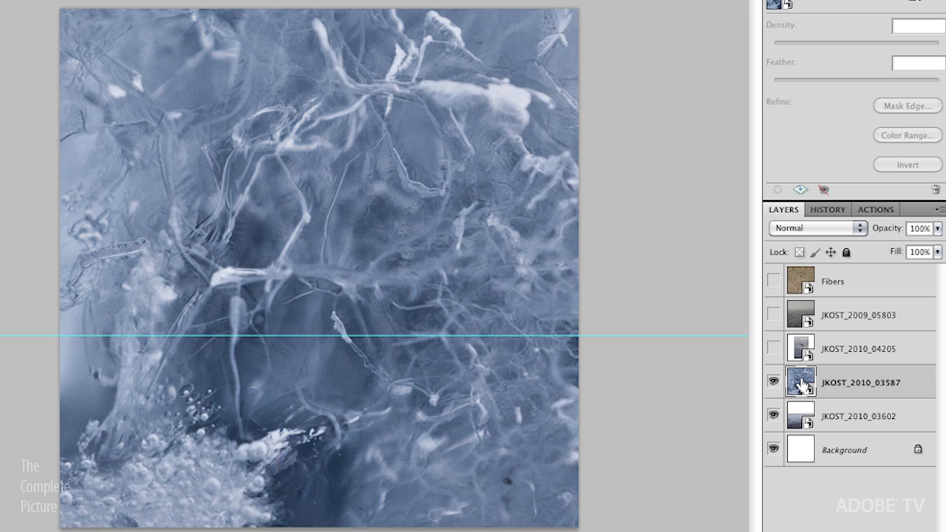
# Step: Free Transform the ice texture, scaling it down and back up around its centre
pyautogui.hotkey('ctrl', 't')
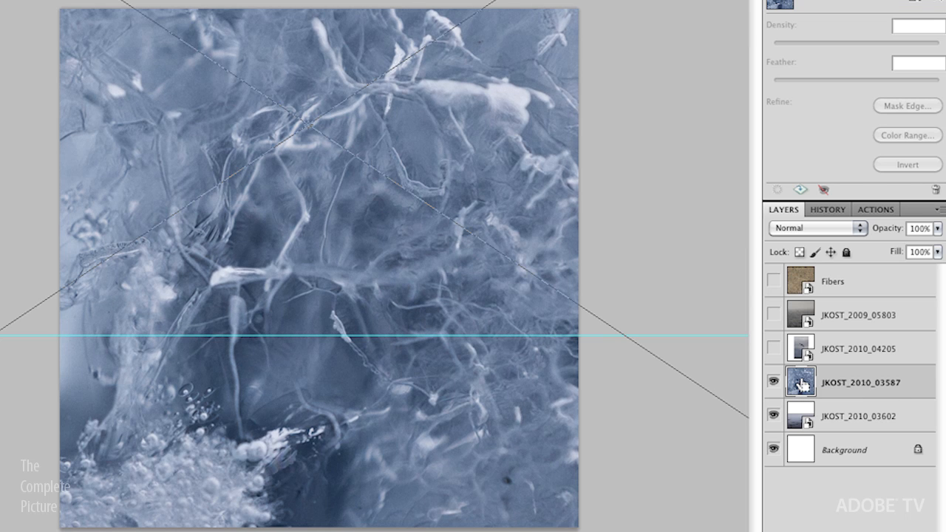
pyautogui.hotkey('ctrl', '0')
pyautogui.moveTo(639, 2); pyautogui.dragTo(473, 165)
pyautogui.moveTo(382, 259); pyautogui.dragTo(381, 281)
pyautogui.moveTo(429, 164); pyautogui.dragTo(484, 127)
pyautogui.press('super+equal')
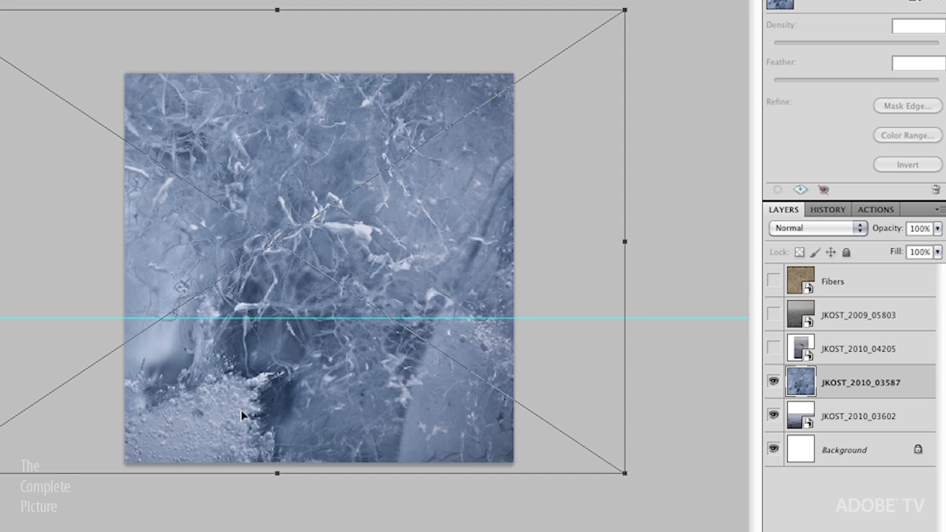
# Step: Rotate the ice texture exactly 90° and enlarge it to fill the square canvas
pyautogui.moveTo(667, 289); pyautogui.dragTo(251, 429)
pyautogui.press('shift')
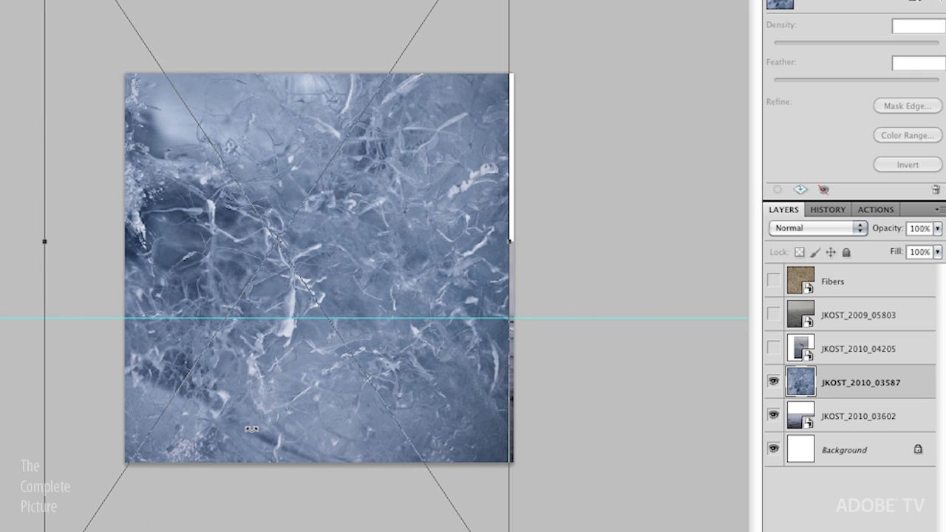
pyautogui.moveTo(389, 261); pyautogui.dragTo(407, 380)
pyautogui.moveTo(50, 16); pyautogui.dragTo(0, 1)
pyautogui.moveTo(422, 359); pyautogui.dragTo(435, 215)
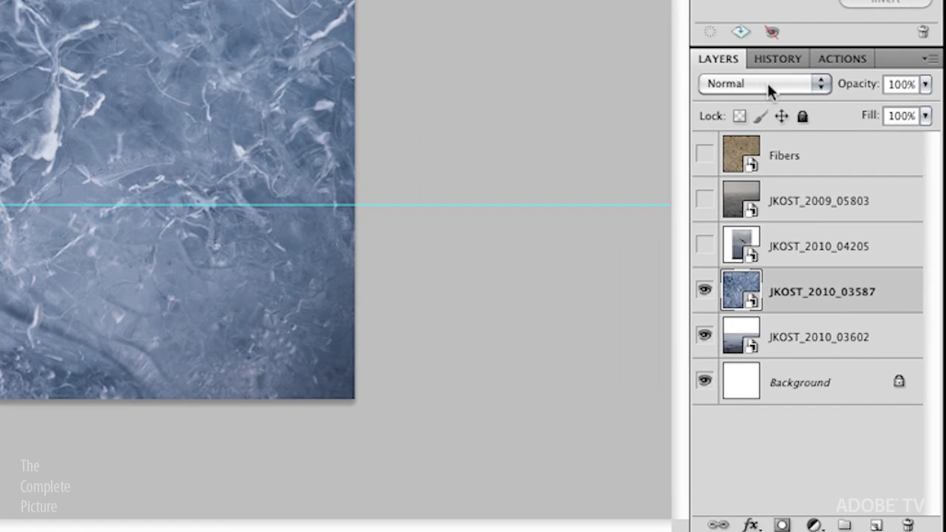
# Step: Set the JKOST_2010_03587 ice texture layer's blend mode to Overlay
pyautogui.click(819, 207)
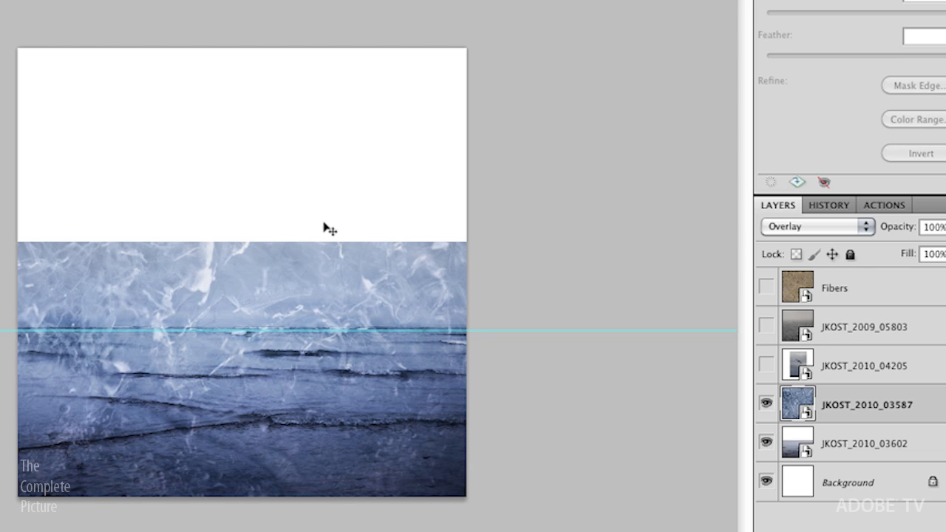
# Step: Show the foggy ocean layer JKOST_2009_05803 and move it beneath the JKOST_2010_03602 sea photo
pyautogui.click(765, 326)
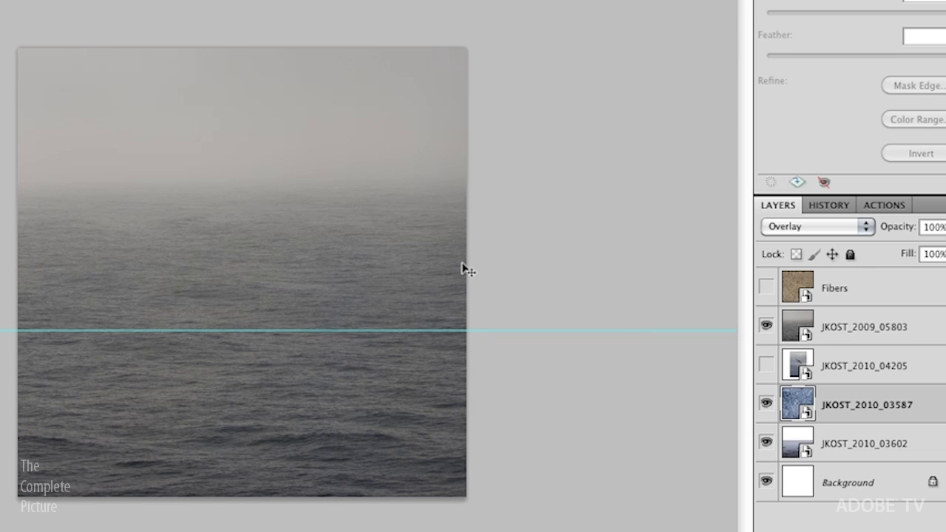
pyautogui.moveTo(847, 331); pyautogui.dragTo(835, 425)
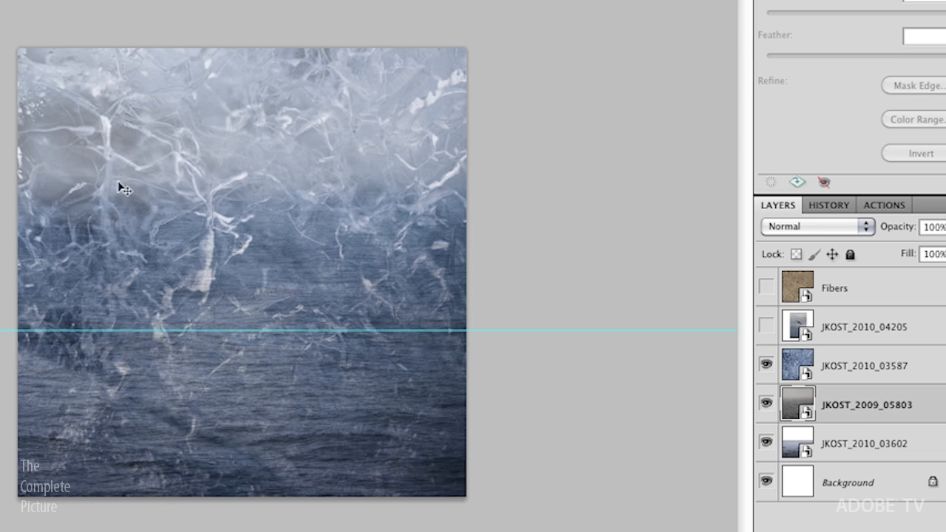
pyautogui.click(766, 403)
pyautogui.click(766, 403)
pyautogui.moveTo(829, 414); pyautogui.dragTo(825, 469)
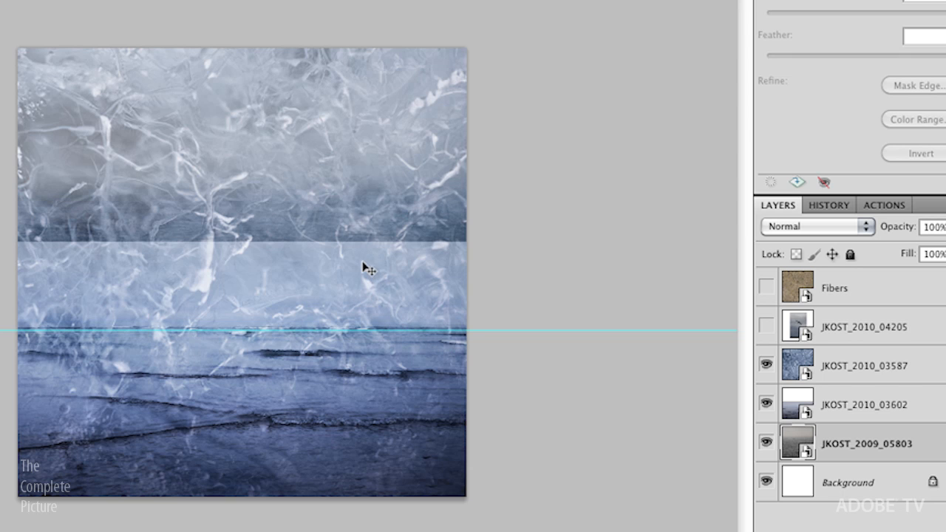
pyautogui.click(864, 413)
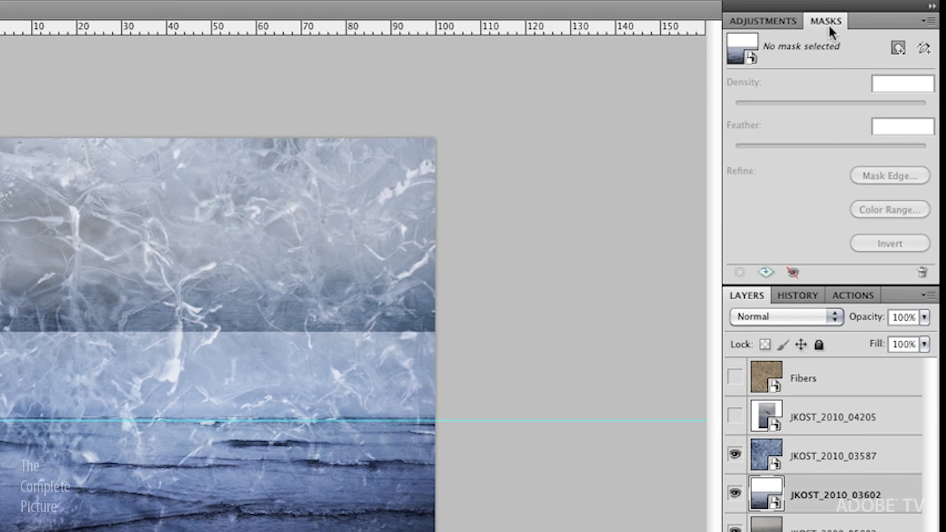
# Step: Add a layer mask to JKOST_2010_03602 and draw a gradient fading upward from the horizon guide
pyautogui.click(897, 48)
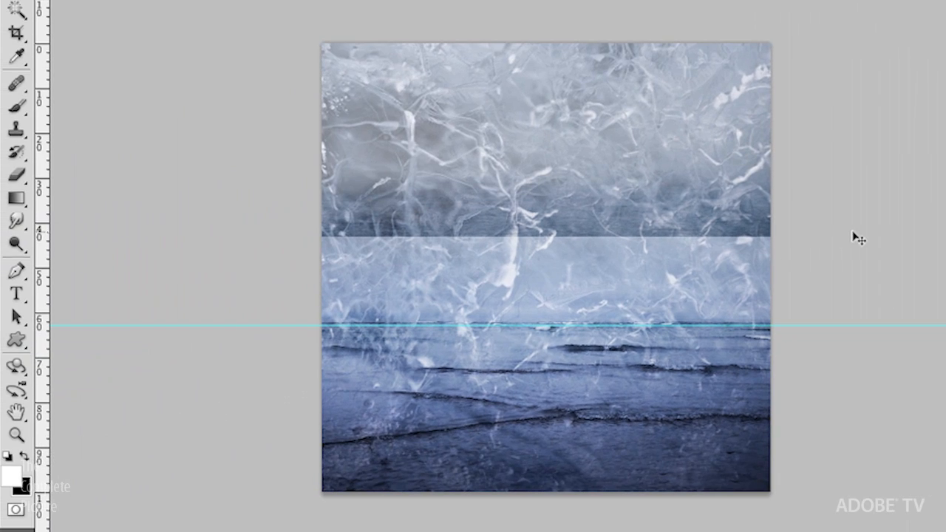
pyautogui.press('g')
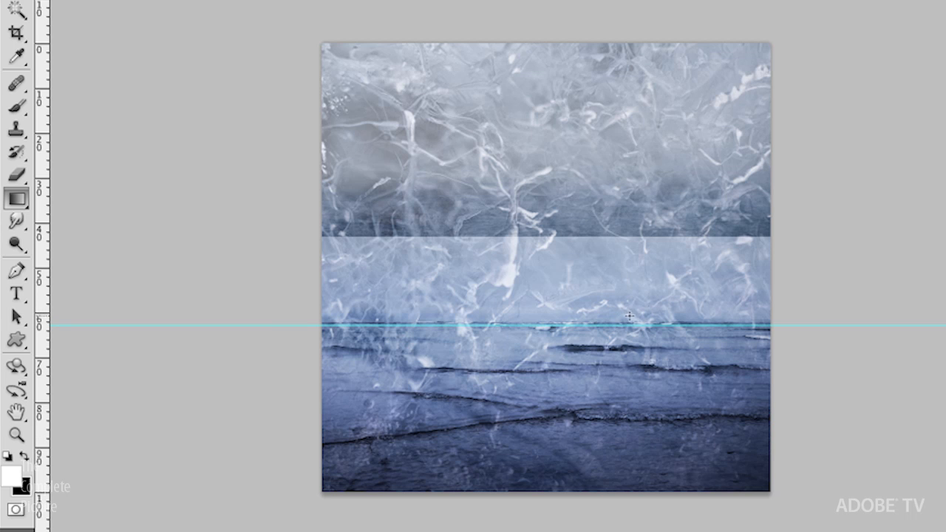
pyautogui.moveTo(635, 318); pyautogui.dragTo(635, 241)
pyautogui.moveTo(637, 241); pyautogui.dragTo(639, 45)
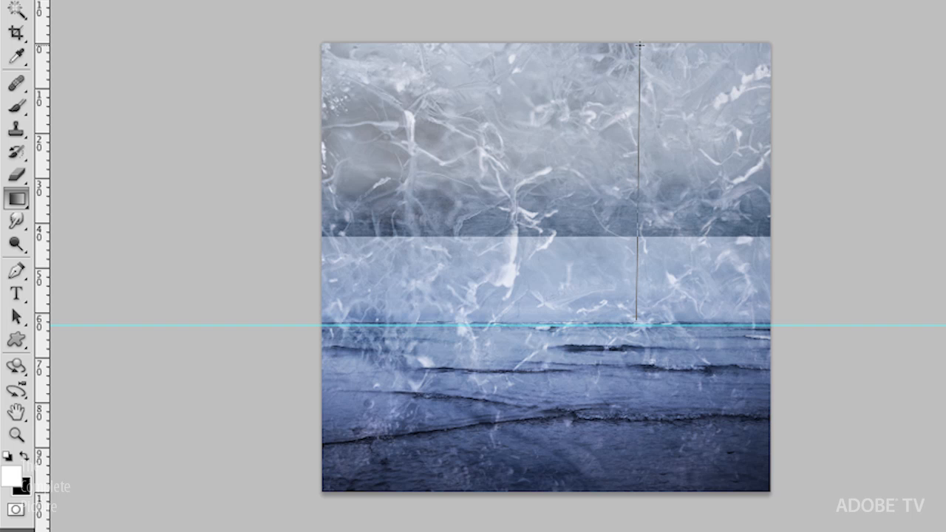
pyautogui.moveTo(639, 46); pyautogui.dragTo(637, 246)
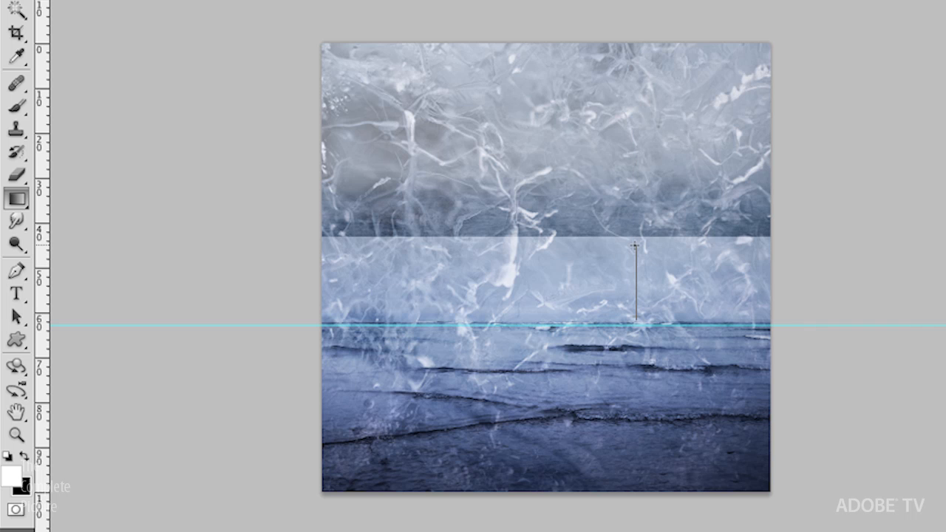
pyautogui.moveTo(634, 242); pyautogui.dragTo(634, 244)
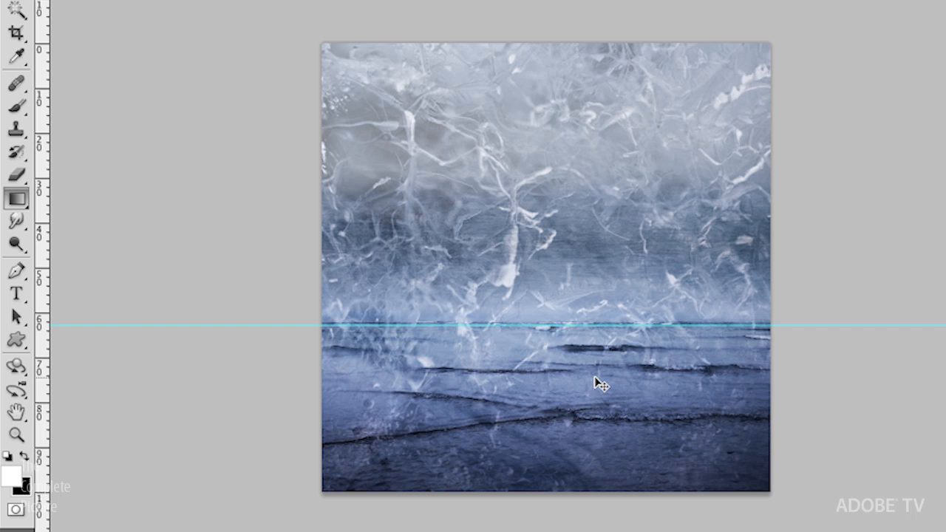
# Step: Hide the guides and the rulers
pyautogui.hotkey('ctrl', ';')
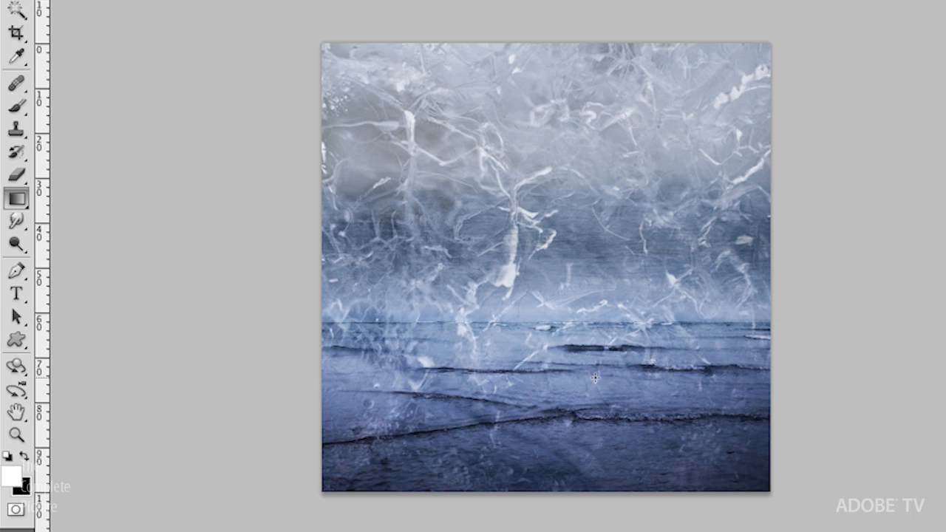
pyautogui.hotkey('ctrl', '+')
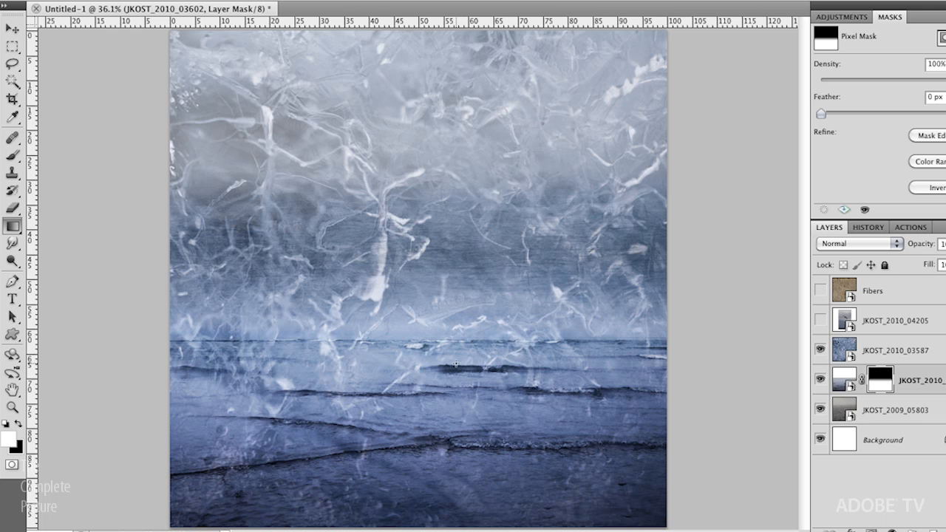
pyautogui.hotkey('ctrl', 'r')
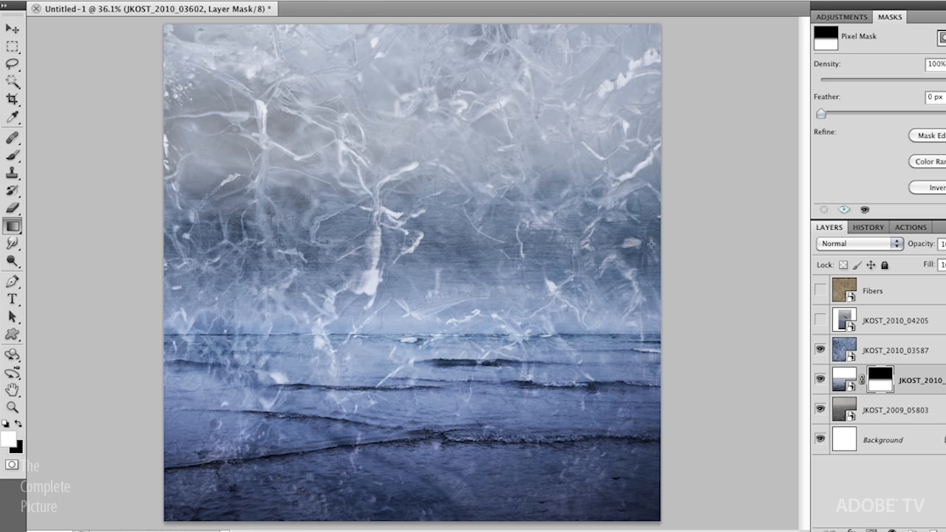
# Step: Lower the JKOST_2010_03587 ice texture layer's opacity to 50%
pyautogui.click(866, 355)
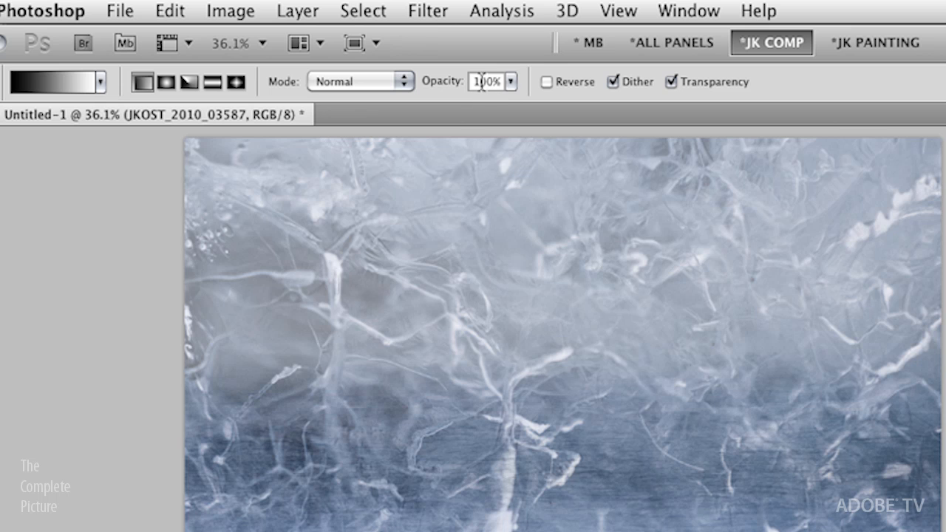
pyautogui.press('v')
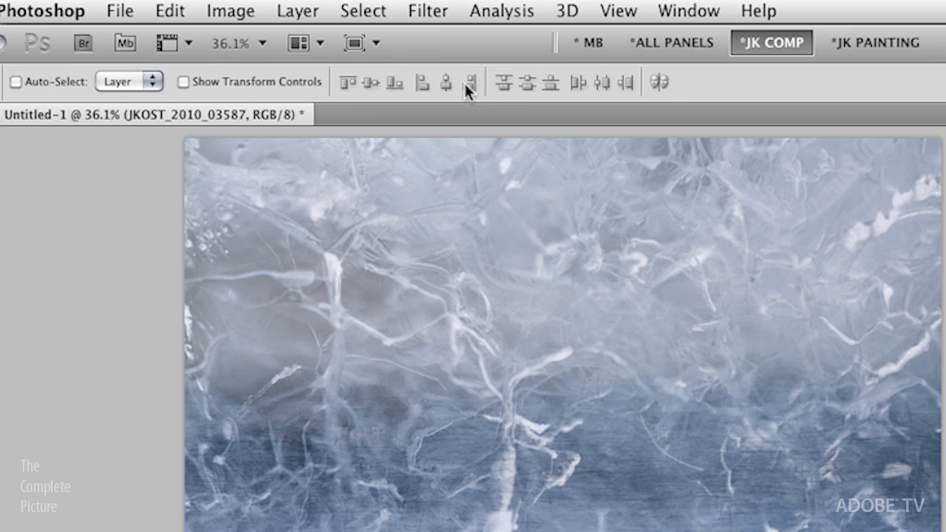
pyautogui.press('5')
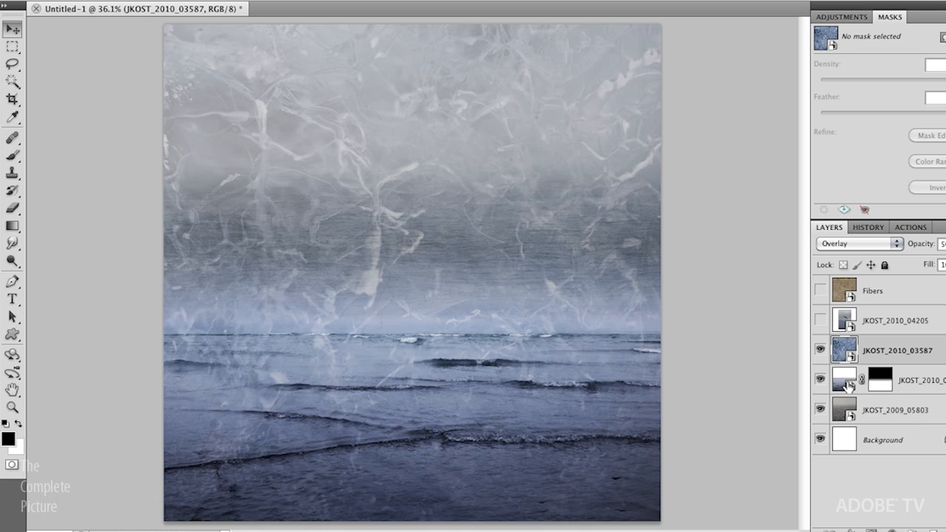
pyautogui.click(849, 389)
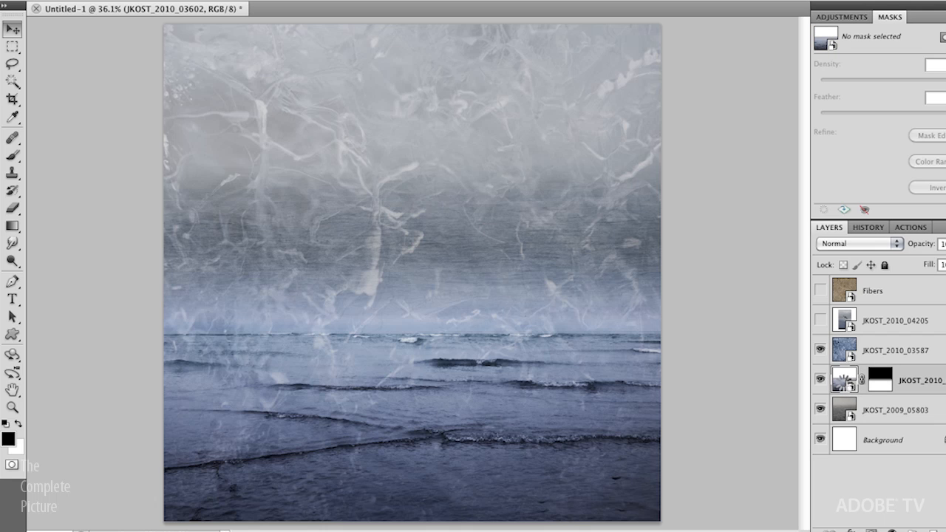
# Step: Open the JKOST_2010_03602 smart object in Camera Raw, choose Clear Crop, and apply with OK
pyautogui.doubleClick(843, 379)
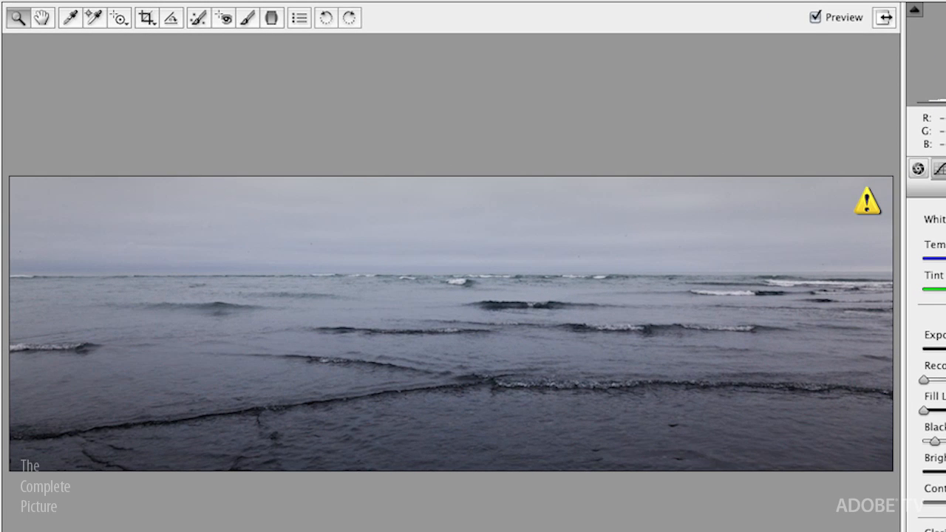
pyautogui.click(147, 18)
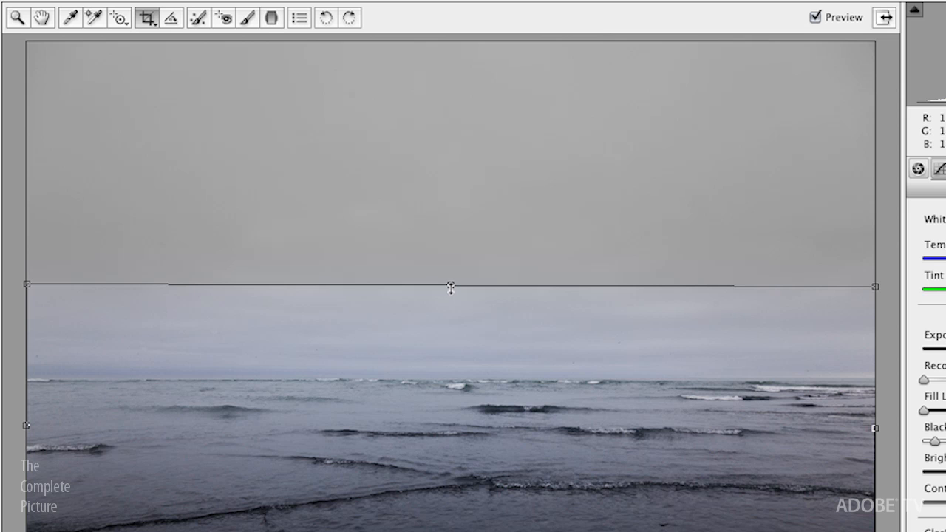
pyautogui.moveTo(451, 289); pyautogui.dragTo(451, 285)
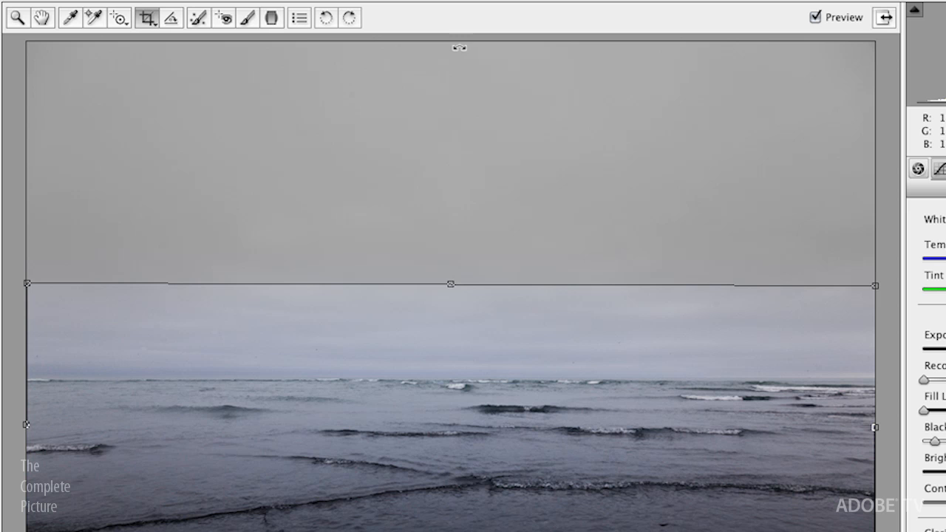
pyautogui.click(147, 21)
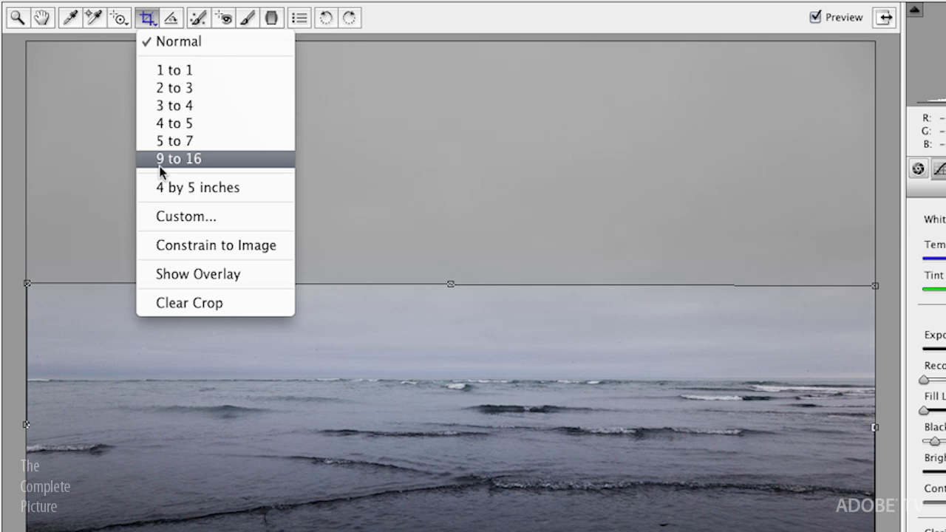
pyautogui.click(198, 302)
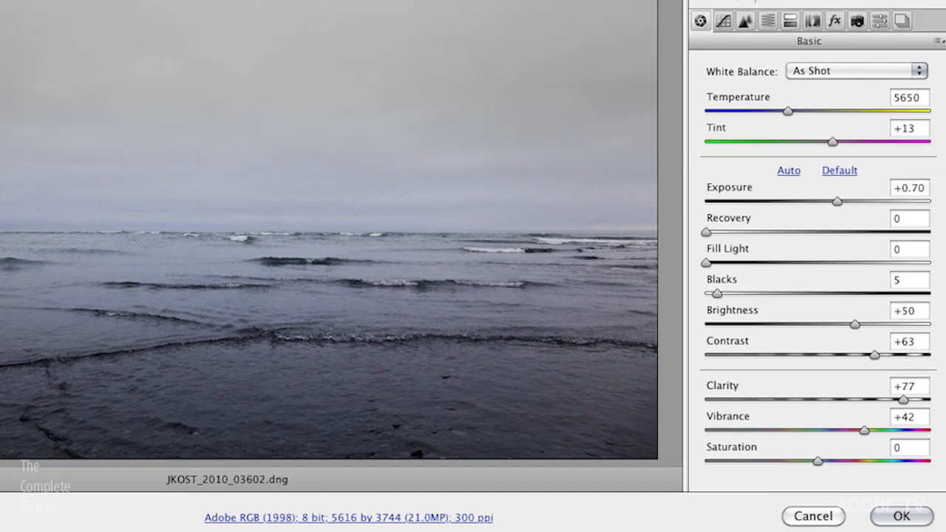
pyautogui.click(900, 515)
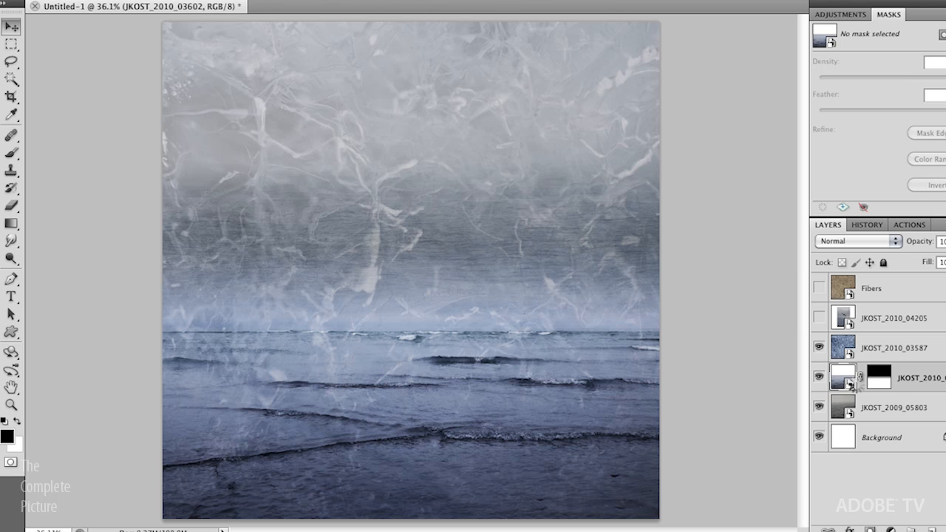
# Step: Move the sea layer up to raise its horizon, then unlink and reposition its gradient mask
pyautogui.press('super+z')
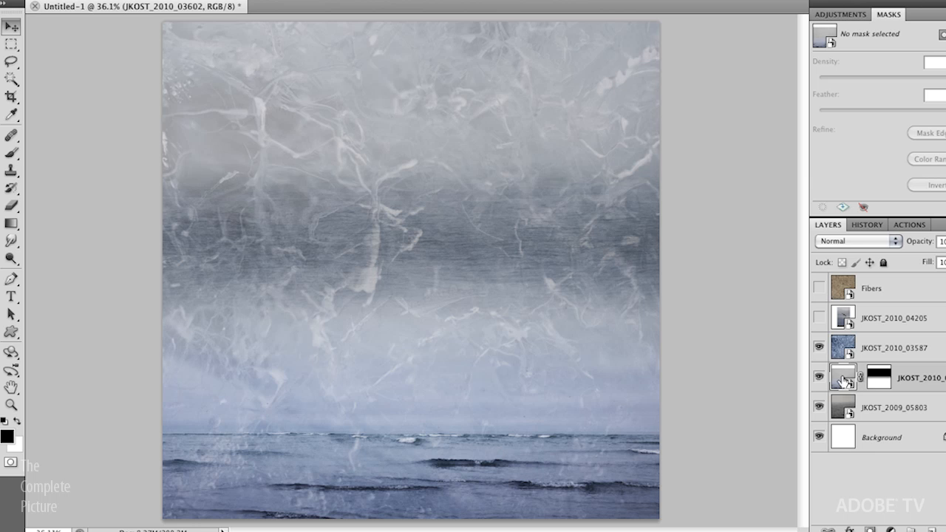
pyautogui.moveTo(490, 397); pyautogui.dragTo(487, 290)
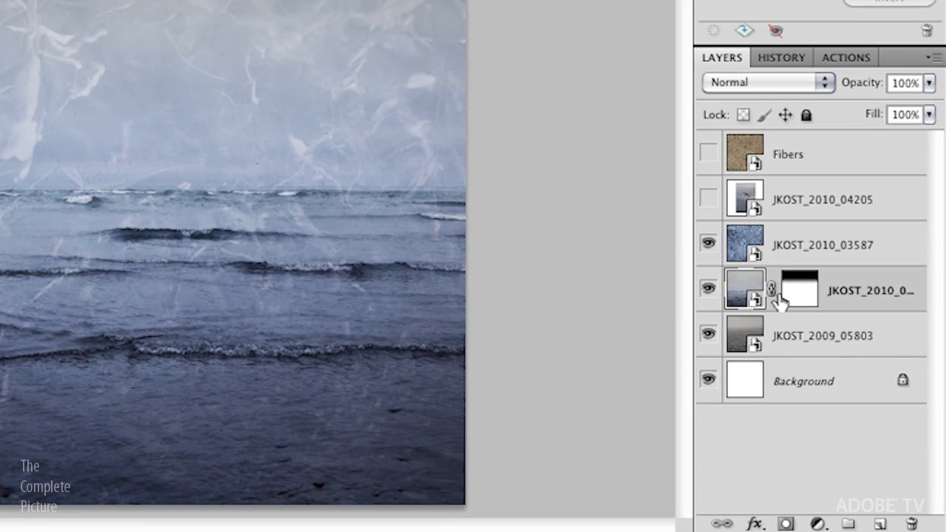
pyautogui.click(770, 288)
pyautogui.click(798, 294)
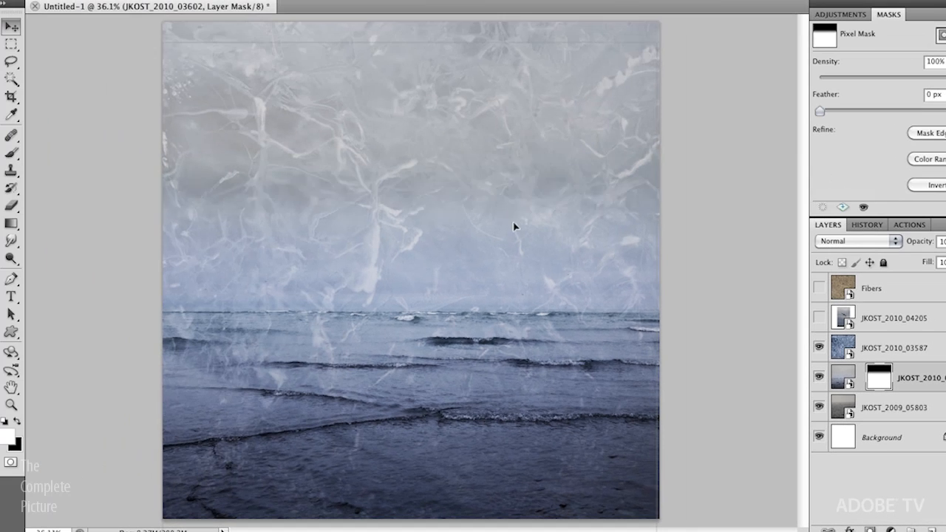
pyautogui.moveTo(510, 272); pyautogui.dragTo(480, 239)
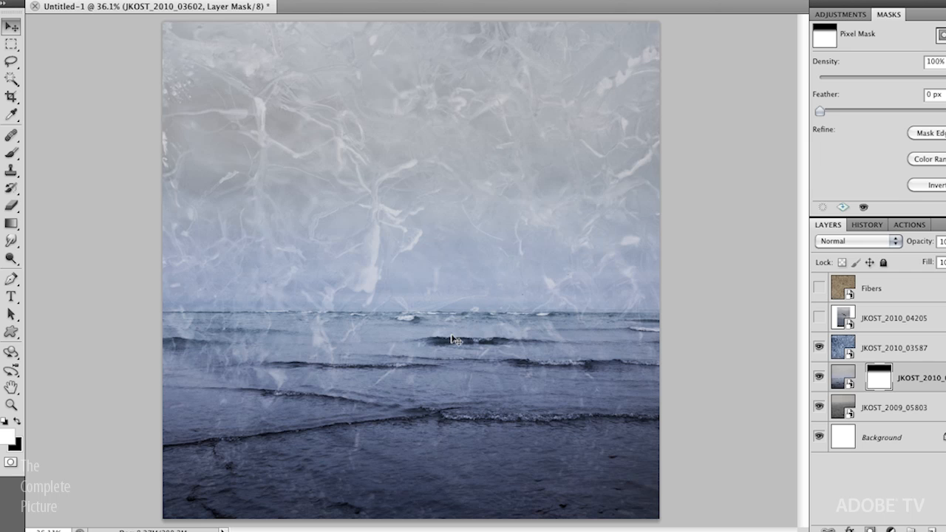
# Step: Toggle the beach layer to compare, then make new adjustments clip to the layer below
pyautogui.click(871, 350)
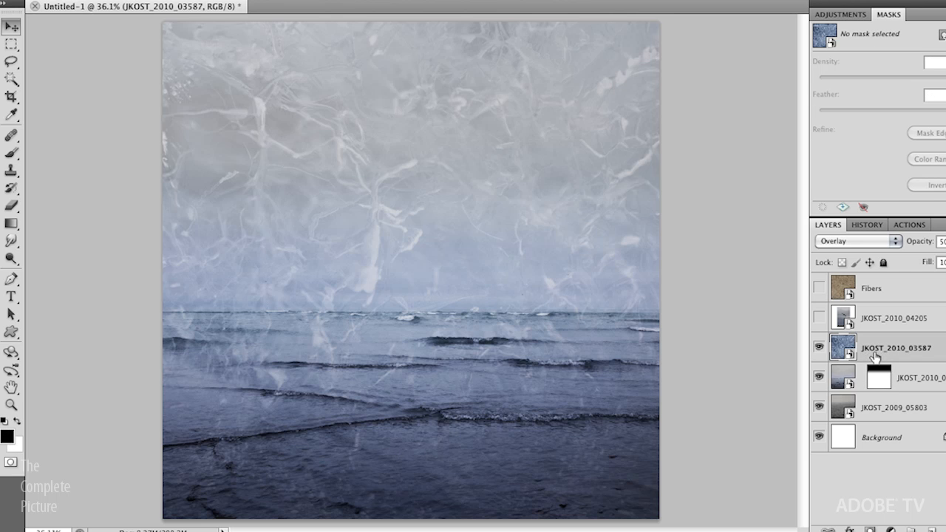
pyautogui.click(840, 380)
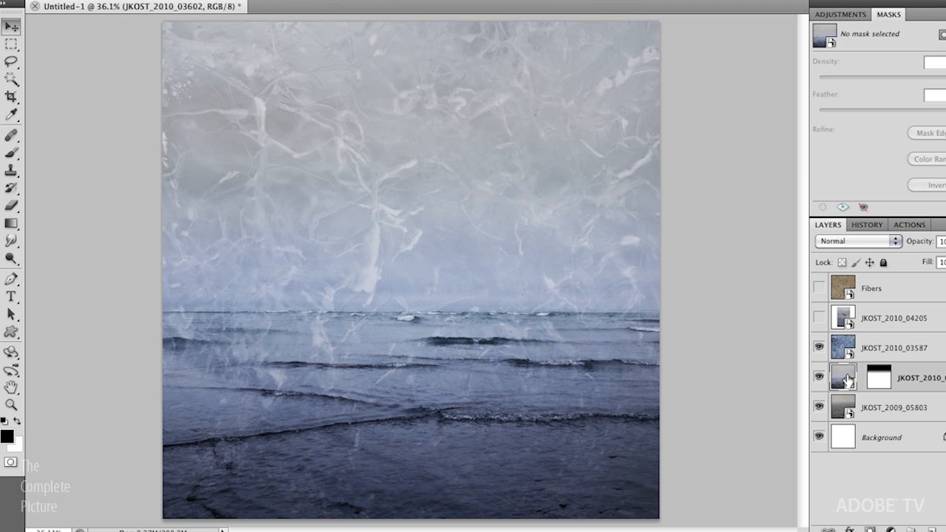
pyautogui.click(821, 378)
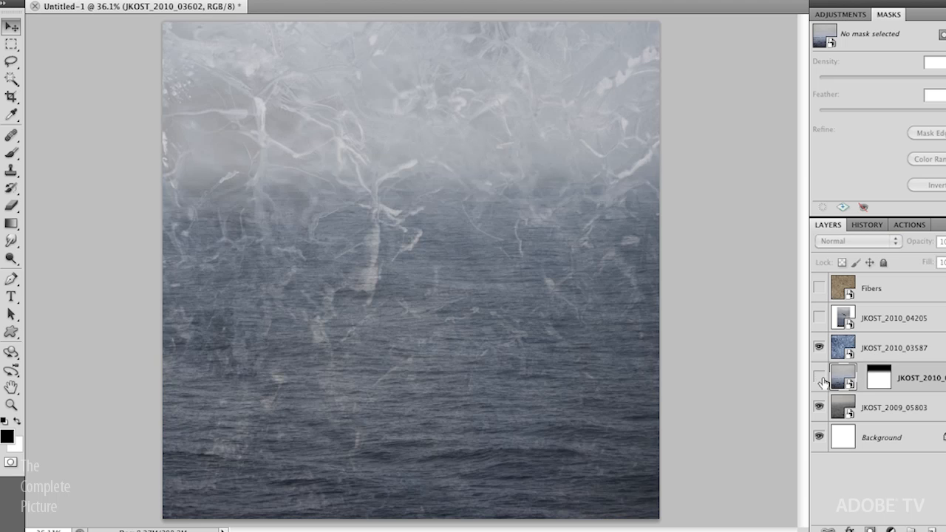
pyautogui.click(820, 378)
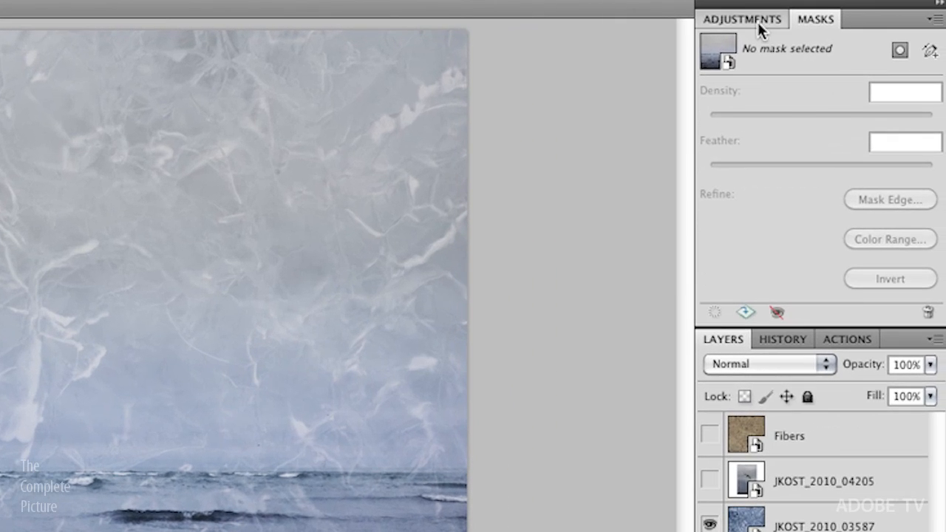
pyautogui.click(761, 28)
pyautogui.click(926, 412)
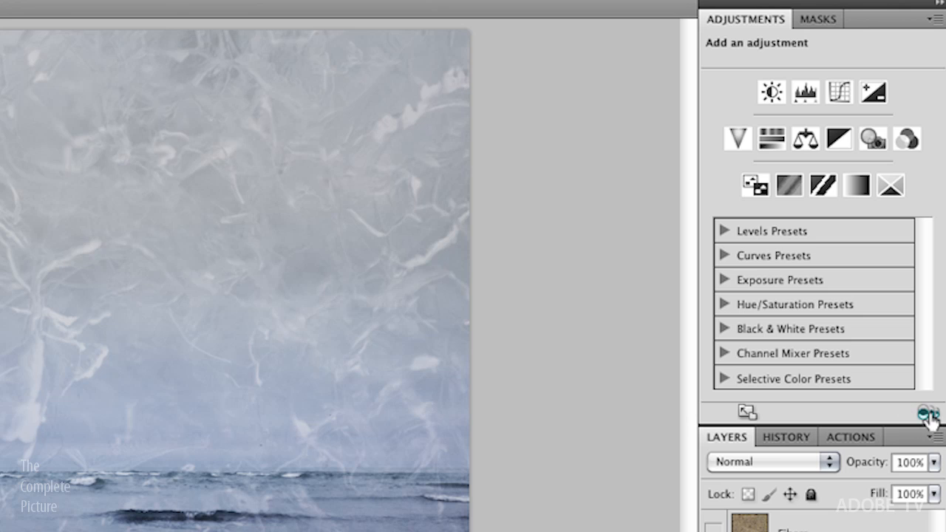
# Step: Add a Curves adjustment and lift its midtones to brighten the beach layer
pyautogui.click(839, 92)
pyautogui.moveTo(821, 232); pyautogui.dragTo(820, 216)
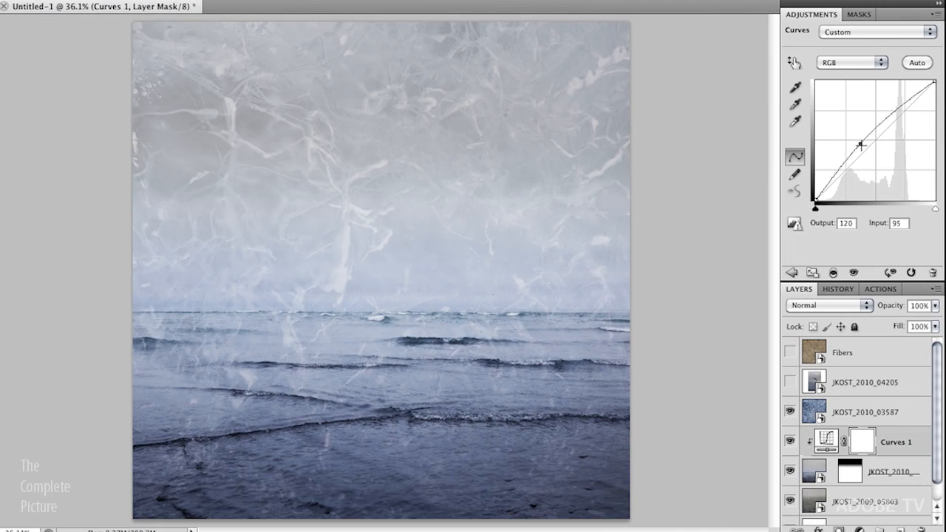
pyautogui.moveTo(859, 146); pyautogui.dragTo(858, 134)
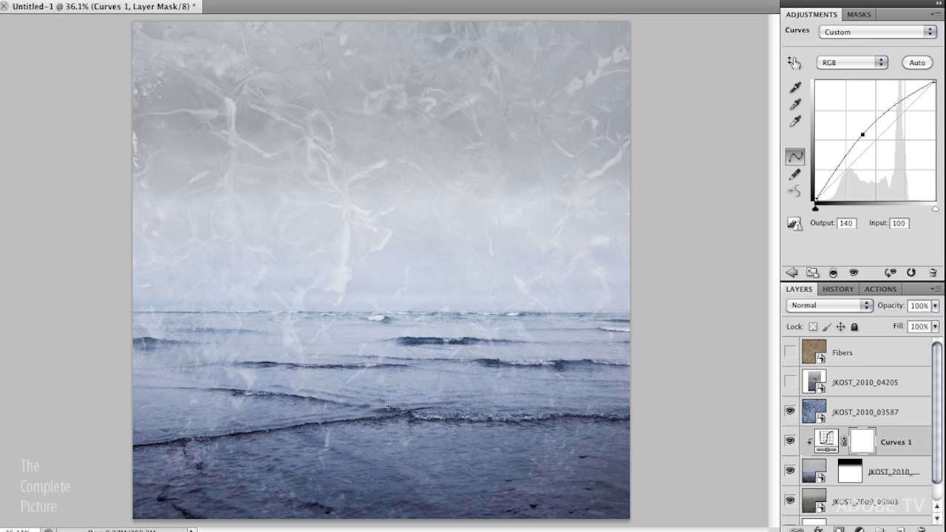
# Step: Draw a vertical gradient on the Curves 1 mask and invert the mask
pyautogui.moveTo(386, 407); pyautogui.dragTo(386, 260)
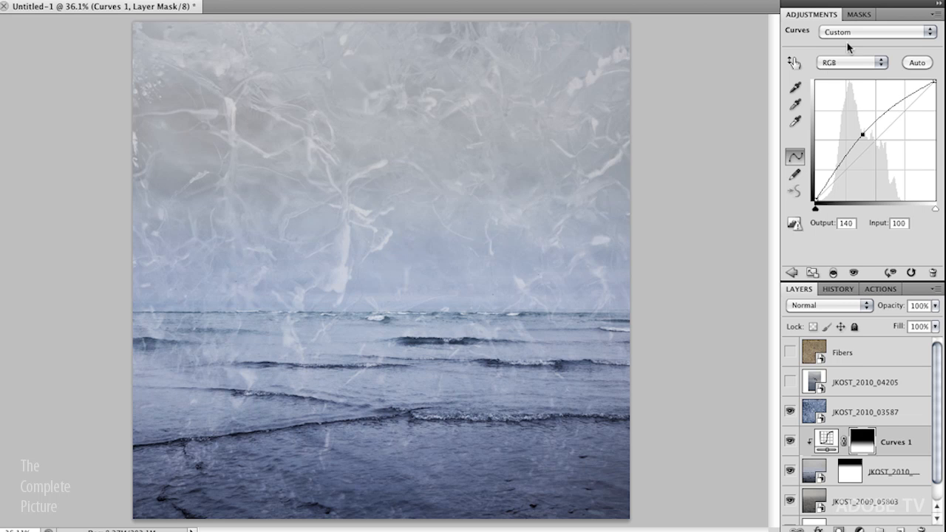
pyautogui.click(855, 15)
pyautogui.click(913, 188)
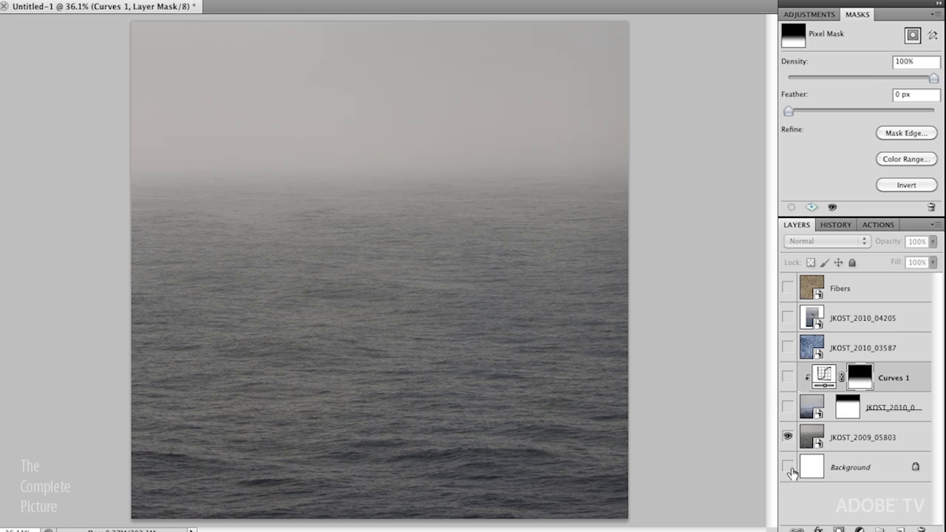
# Step: Restore the upper layers' visibility, hide the bird layer, and select the visible Fibers layer
pyautogui.click(788, 407)
pyautogui.moveTo(789, 378); pyautogui.dragTo(788, 323)
pyautogui.click(787, 324)
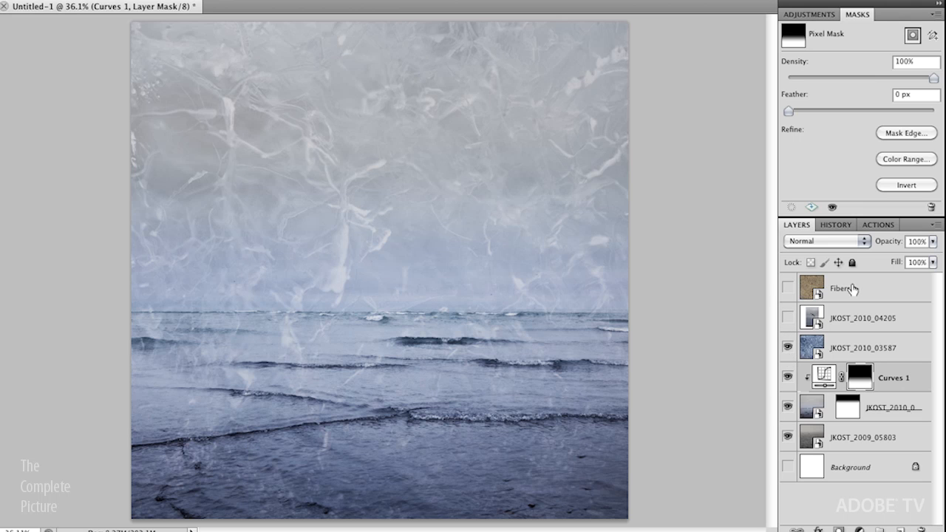
pyautogui.click(788, 287)
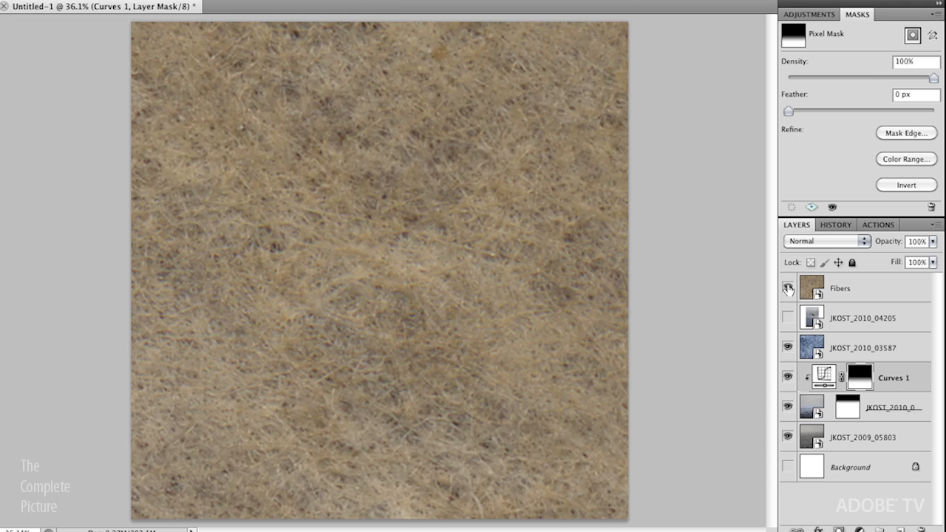
pyautogui.click(838, 294)
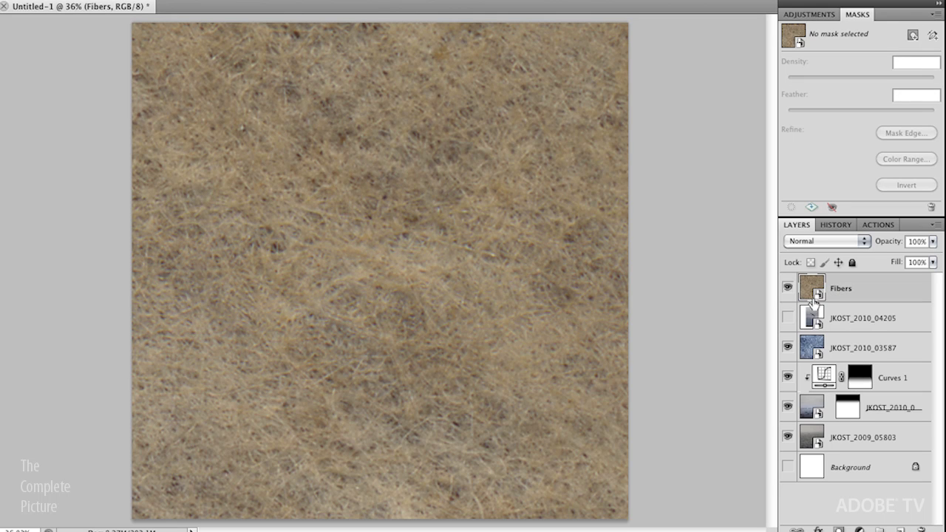
# Step: Free-transform the Fibers texture down so it fits over the square canvas
pyautogui.press('super+t')
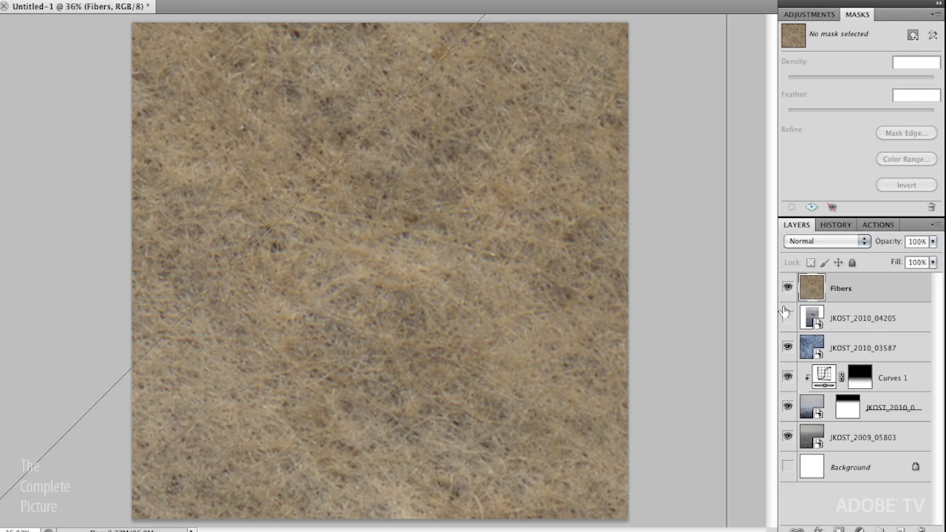
pyautogui.press('super+0')
pyautogui.moveTo(97, 519); pyautogui.dragTo(384, 319)
pyautogui.moveTo(394, 253); pyautogui.dragTo(378, 302)
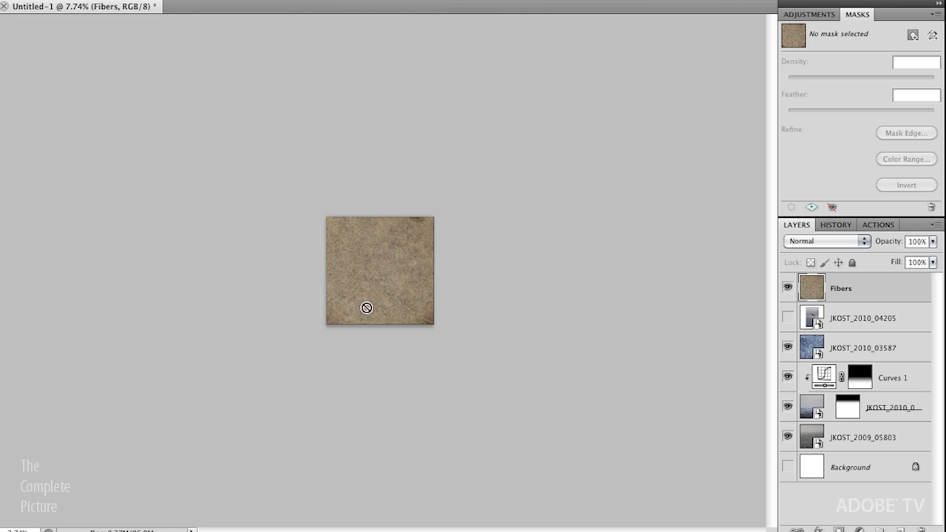
pyautogui.hotkey('ctrl', '0')
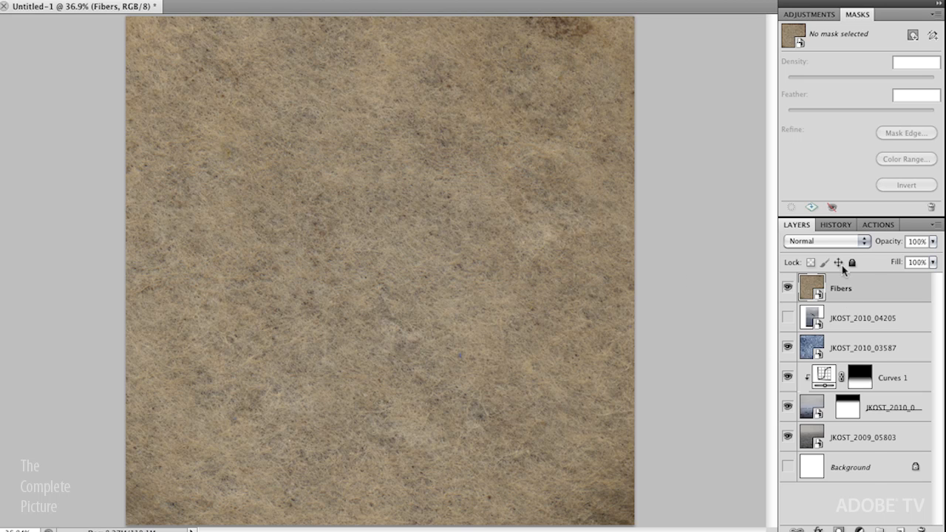
# Step: Set the Fibers layer to Overlay blend mode and toggle its visibility to compare
pyautogui.click(818, 244)
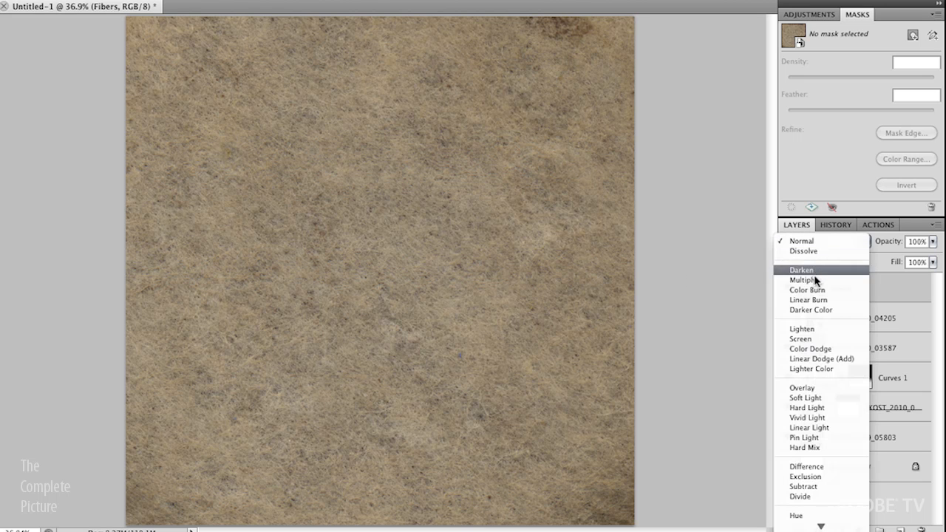
pyautogui.click(815, 386)
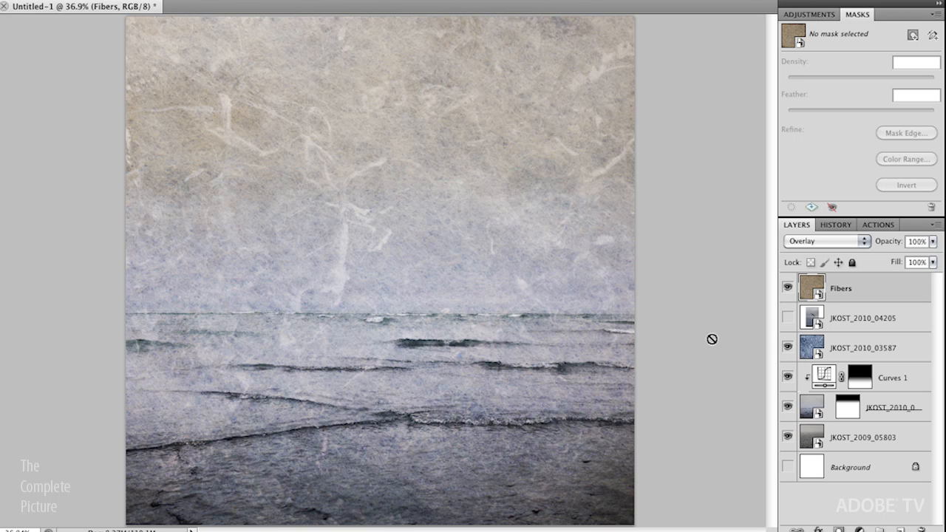
pyautogui.click(787, 287)
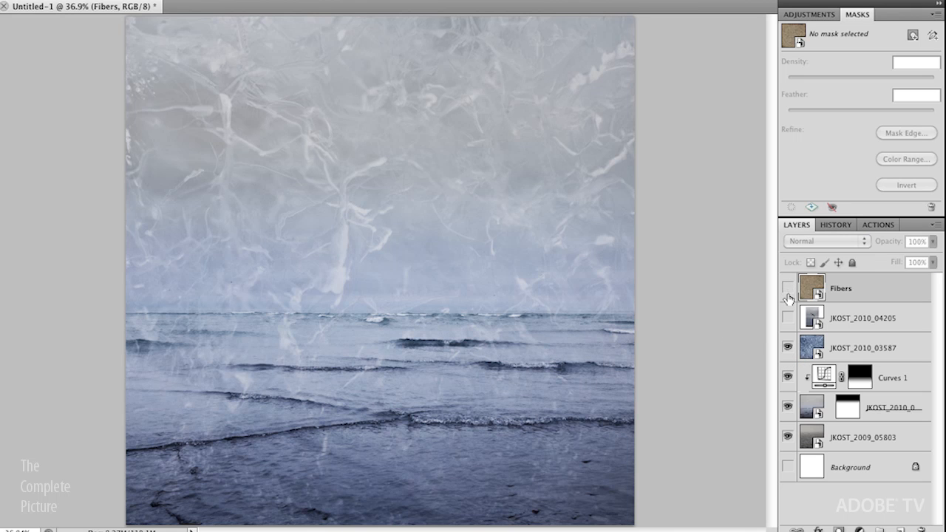
pyautogui.click(788, 290)
pyautogui.click(788, 290)
pyautogui.click(788, 288)
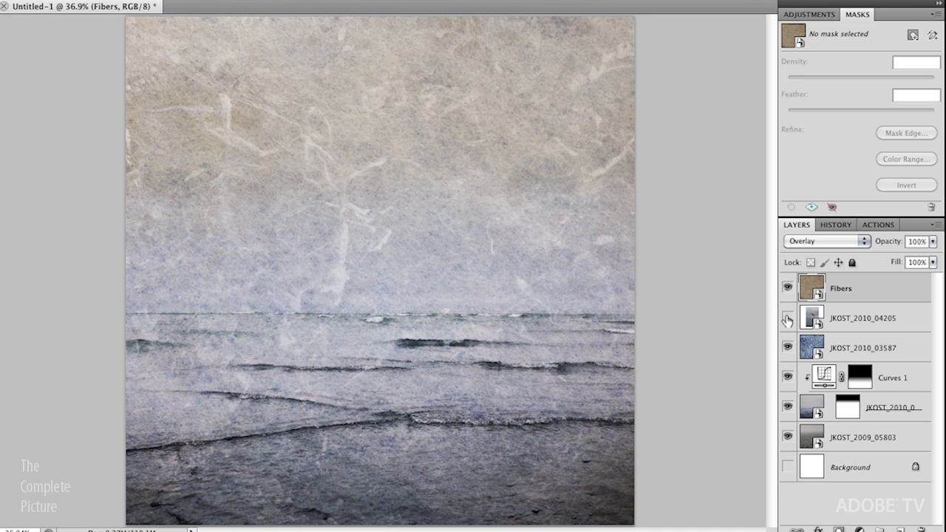
# Step: Turn on the JKOST_2010_04205 bird layer and hide every other layer
pyautogui.click(787, 318)
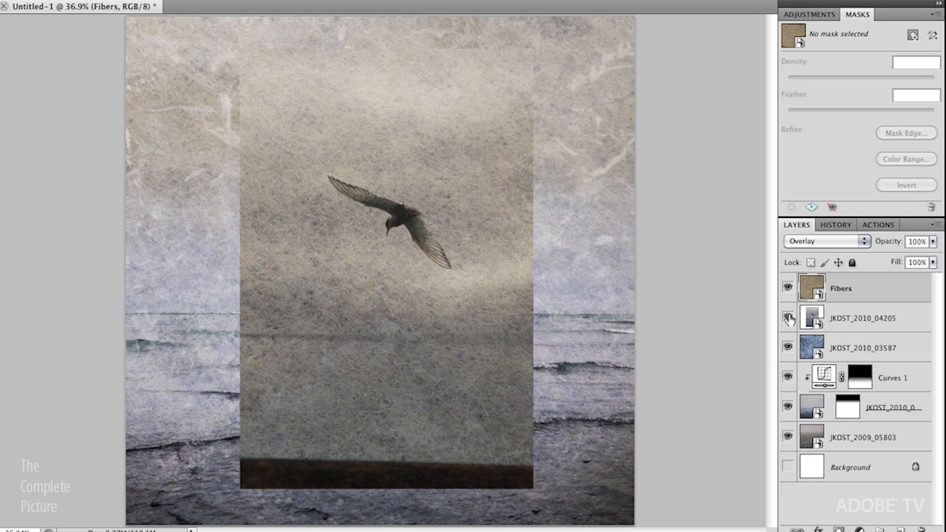
pyautogui.keyDown('alt'); pyautogui.click(788, 318); pyautogui.keyUp('alt')
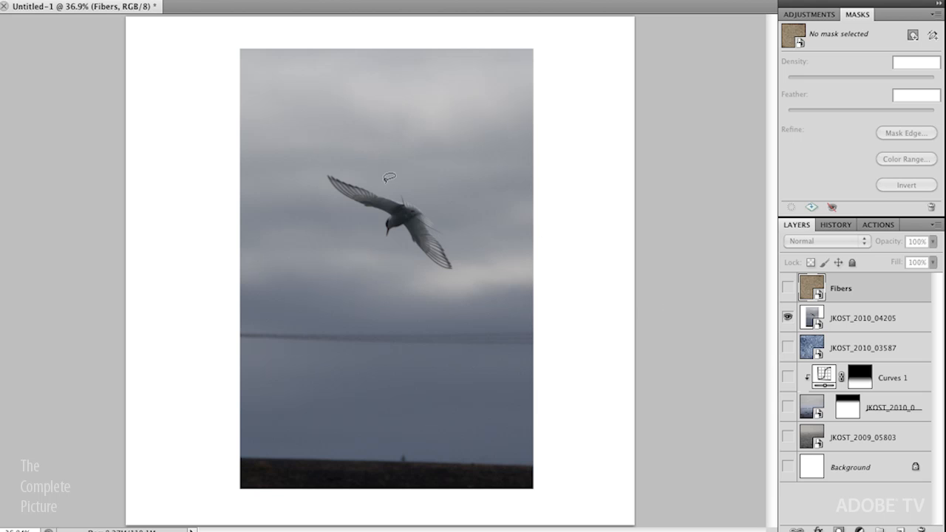
# Step: Lasso a loose outline around the bird and both wings, then select the JKOST_2010_04205 layer
pyautogui.moveTo(386, 180)
pyautogui.mouseDown()
pyautogui.moveTo(320, 168)
pyautogui.moveTo(352, 206)
pyautogui.moveTo(386, 212)
pyautogui.mouseUp()
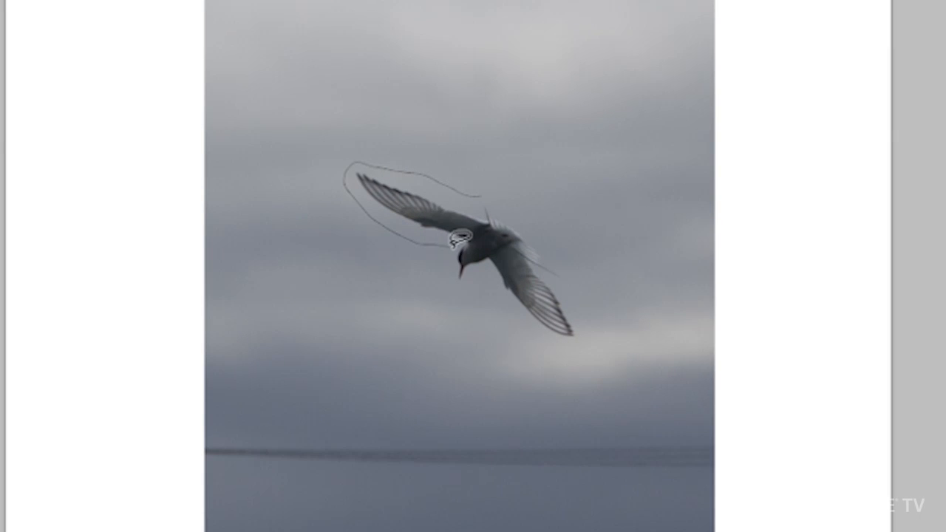
pyautogui.moveTo(452, 244)
pyautogui.mouseDown()
pyautogui.moveTo(450, 287)
pyautogui.moveTo(473, 296)
pyautogui.moveTo(485, 288)
pyautogui.moveTo(528, 333)
pyautogui.moveTo(570, 357)
pyautogui.moveTo(596, 344)
pyautogui.moveTo(533, 227)
pyautogui.moveTo(454, 189)
pyautogui.mouseUp()
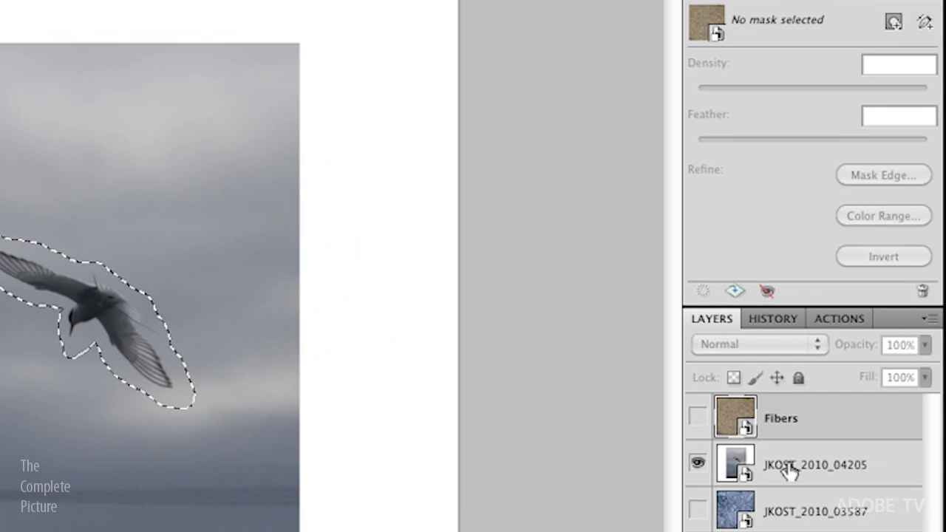
pyautogui.click(802, 463)
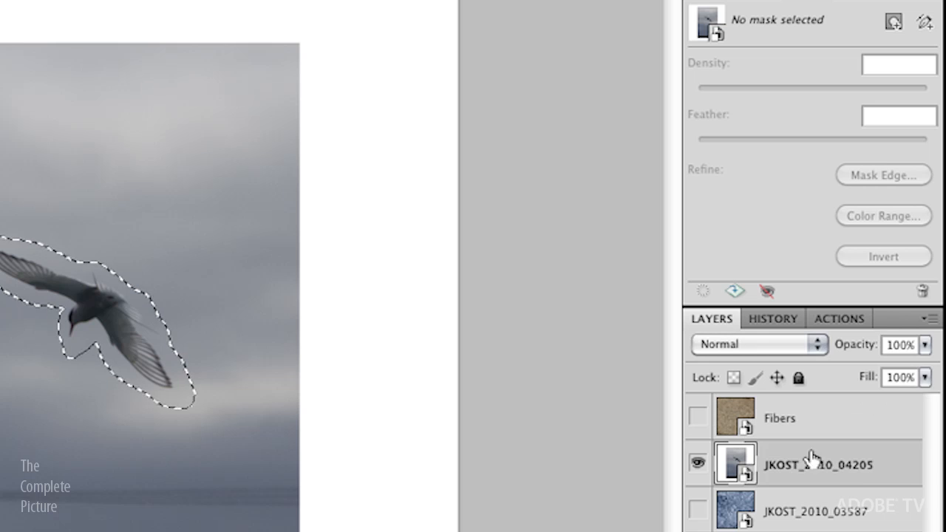
# Step: Add a pixel mask from the bird selection, zoom in, and switch to the Brush
pyautogui.click(894, 22)
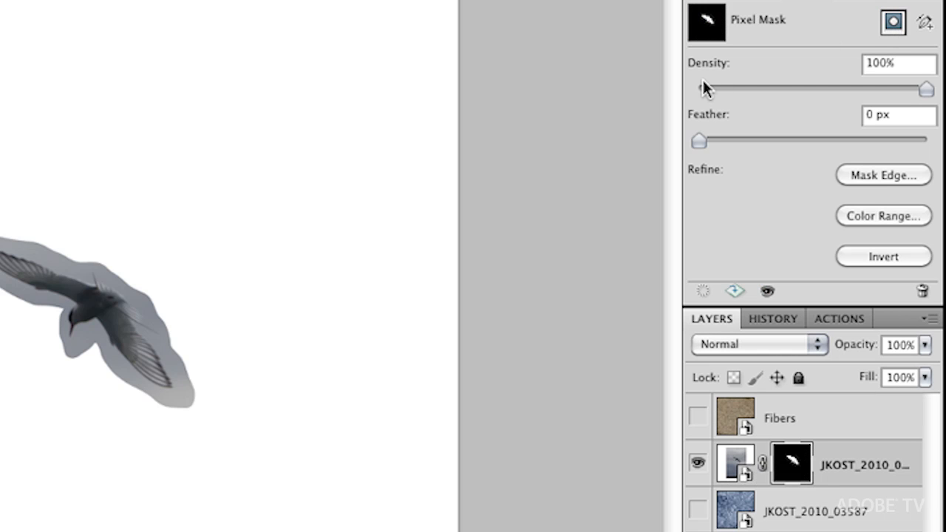
pyautogui.press('super+plus')
pyautogui.press('super+plus')
pyautogui.press('super+plus')
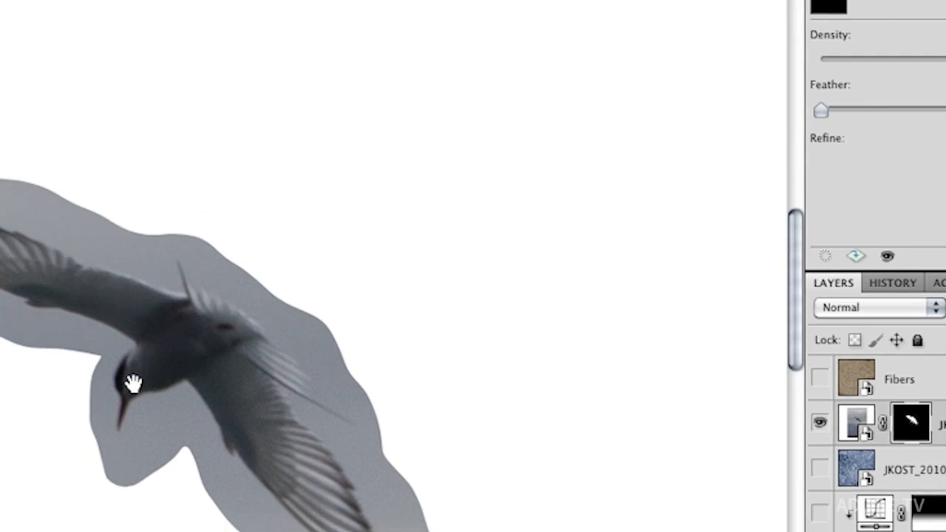
pyautogui.press('b')
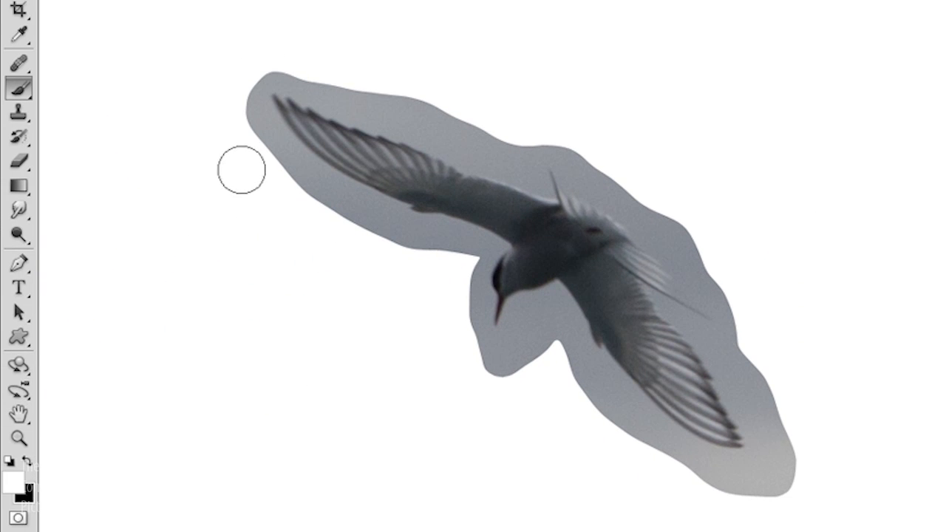
# Step: Paint black on the mask to hide grey sky by the wingtip and lower wing edge
pyautogui.moveTo(234, 145)
pyautogui.mouseDown()
pyautogui.moveTo(236, 135)
pyautogui.moveTo(255, 166)
pyautogui.mouseUp()
pyautogui.hotkey('ctrl', 'z')
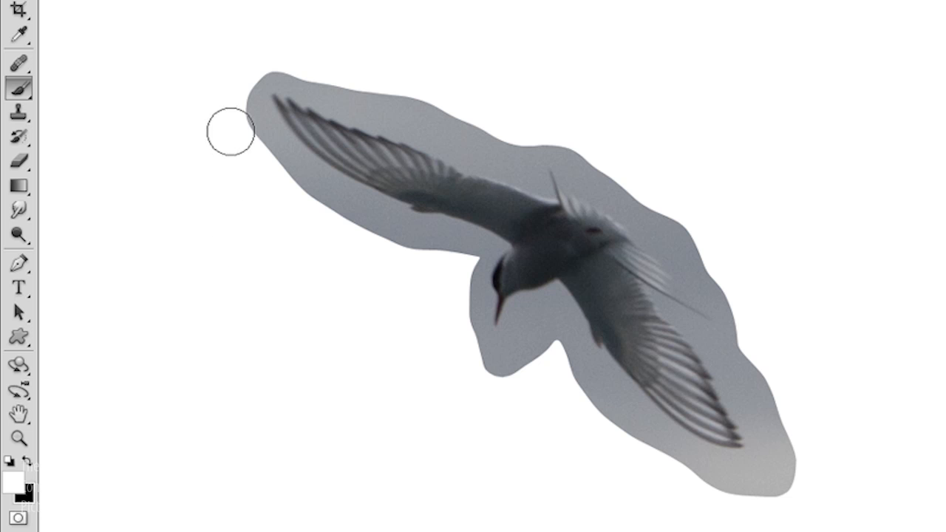
pyautogui.press('x')
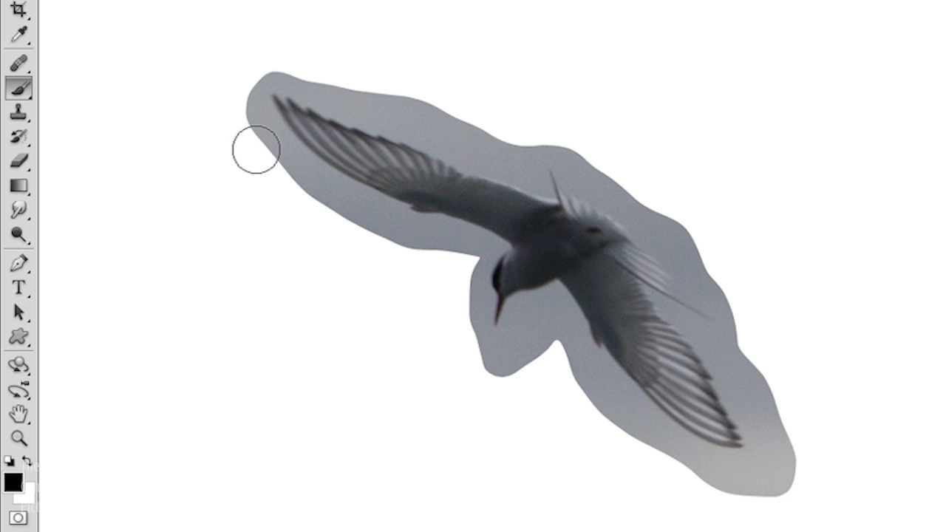
pyautogui.moveTo(243, 118)
pyautogui.mouseDown()
pyautogui.moveTo(272, 157)
pyautogui.moveTo(245, 97)
pyautogui.moveTo(260, 64)
pyautogui.moveTo(252, 130)
pyautogui.moveTo(330, 223)
pyautogui.moveTo(264, 130)
pyautogui.moveTo(321, 194)
pyautogui.moveTo(292, 175)
pyautogui.moveTo(301, 197)
pyautogui.moveTo(316, 175)
pyautogui.moveTo(308, 185)
pyautogui.moveTo(383, 234)
pyautogui.moveTo(319, 183)
pyautogui.moveTo(408, 242)
pyautogui.moveTo(457, 247)
pyautogui.moveTo(444, 245)
pyautogui.moveTo(457, 249)
pyautogui.moveTo(433, 303)
pyautogui.moveTo(459, 247)
pyautogui.moveTo(469, 255)
pyautogui.moveTo(463, 289)
pyautogui.moveTo(495, 396)
pyautogui.moveTo(500, 362)
pyautogui.moveTo(530, 314)
pyautogui.mouseUp()
pyautogui.press('[')
pyautogui.press('[')
pyautogui.press('[')
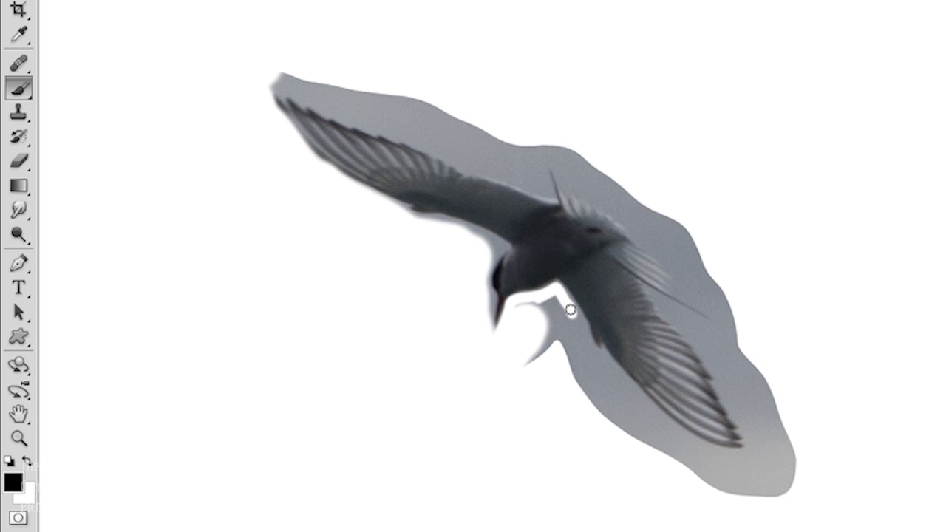
pyautogui.moveTo(587, 338)
pyautogui.mouseDown()
pyautogui.moveTo(602, 381)
pyautogui.moveTo(615, 374)
pyautogui.moveTo(603, 351)
pyautogui.moveTo(637, 382)
pyautogui.mouseUp()
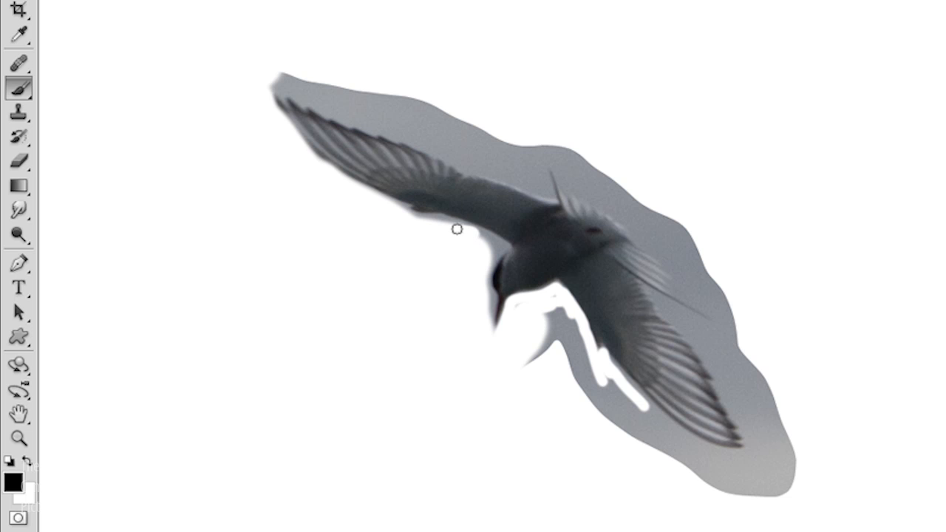
# Step: Rotate the view and mask out the grey along the wing's top and lower edges
pyautogui.press('r')
pyautogui.moveTo(761, 266)
pyautogui.mouseDown()
pyautogui.moveTo(465, 450)
pyautogui.moveTo(416, 422)
pyautogui.mouseUp()
pyautogui.press('b')
pyautogui.moveTo(629, 200); pyautogui.dragTo(688, 160)
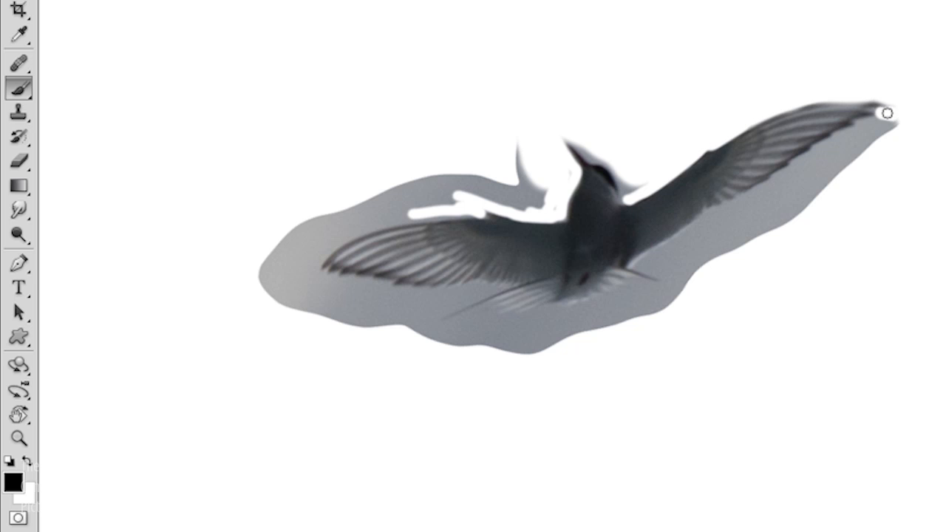
pyautogui.moveTo(856, 132)
pyautogui.mouseDown()
pyautogui.moveTo(662, 260)
pyautogui.moveTo(648, 256)
pyautogui.moveTo(692, 235)
pyautogui.mouseUp()
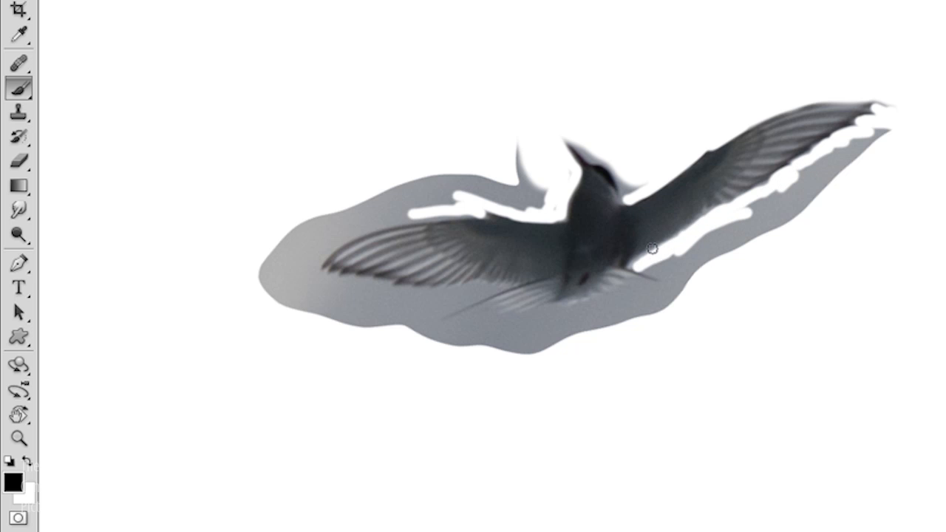
pyautogui.moveTo(638, 269); pyautogui.dragTo(663, 301)
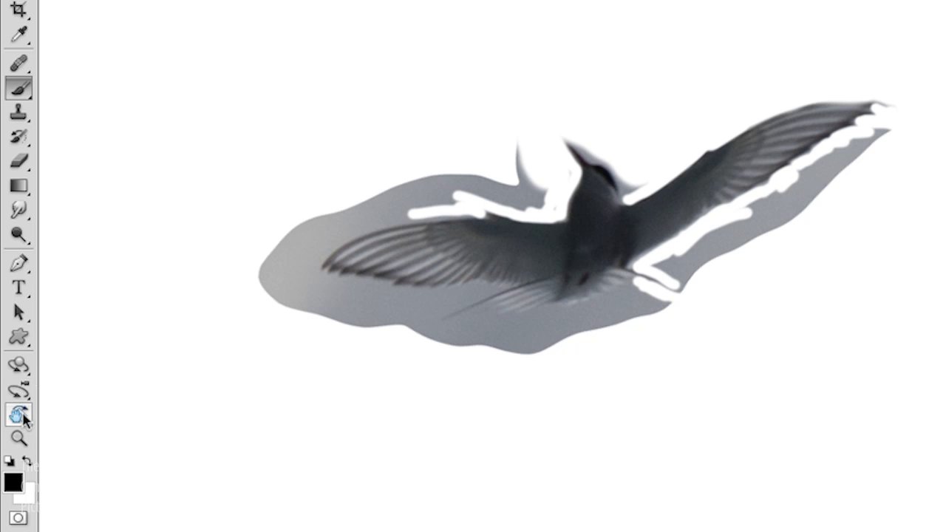
pyautogui.moveTo(24, 419); pyautogui.dragTo(68, 433)
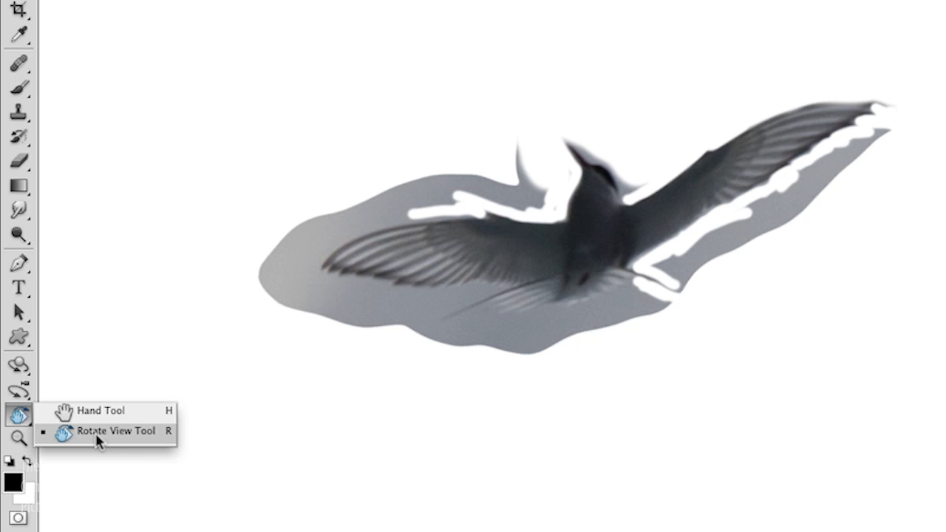
# Step: Rotate the canvas toward the upper wing and paint out the grey sky along its edge
pyautogui.click(19, 416)
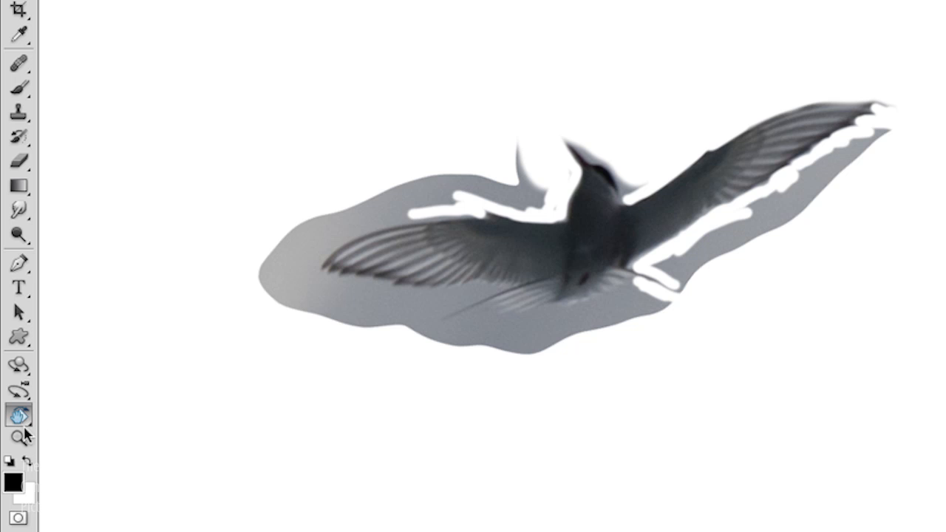
pyautogui.press('b')
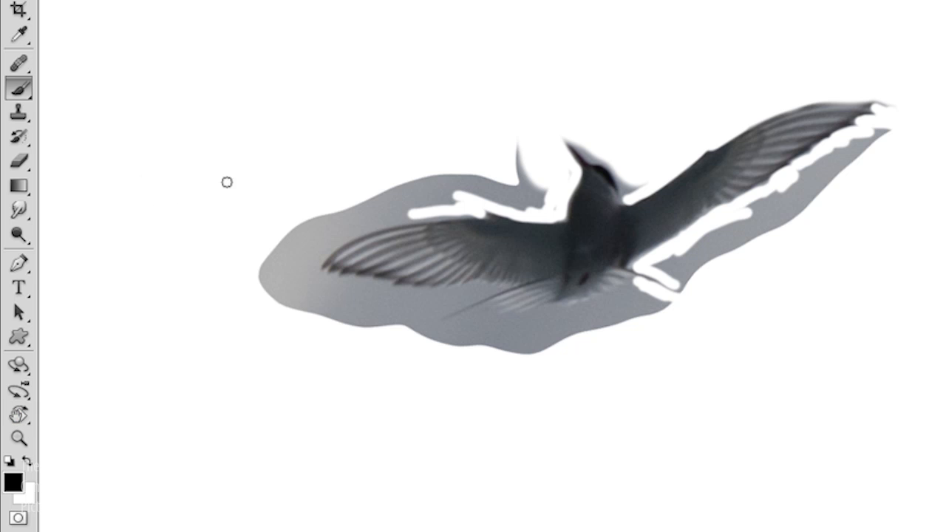
pyautogui.press('r')
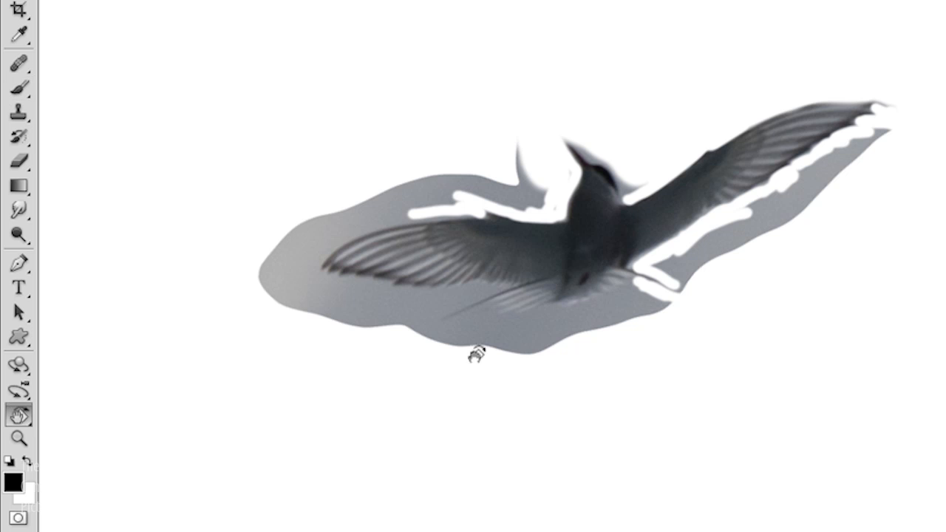
pyautogui.moveTo(620, 373)
pyautogui.mouseDown()
pyautogui.moveTo(640, 355)
pyautogui.moveTo(547, 201)
pyautogui.moveTo(503, 195)
pyautogui.mouseUp()
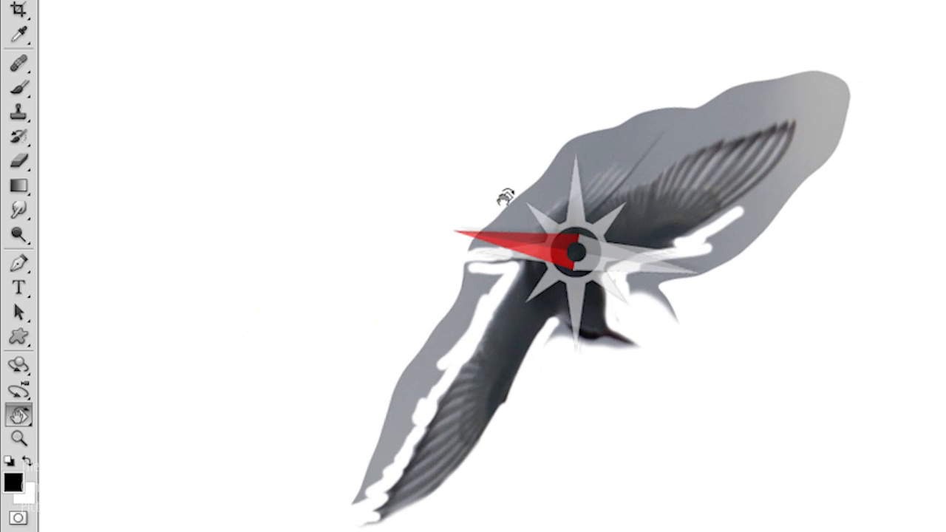
pyautogui.press('b')
pyautogui.moveTo(508, 249)
pyautogui.mouseDown()
pyautogui.moveTo(579, 172)
pyautogui.moveTo(632, 151)
pyautogui.moveTo(660, 124)
pyautogui.mouseUp()
pyautogui.moveTo(638, 179)
pyautogui.mouseDown()
pyautogui.moveTo(683, 127)
pyautogui.moveTo(642, 172)
pyautogui.moveTo(675, 122)
pyautogui.moveTo(642, 179)
pyautogui.moveTo(697, 131)
pyautogui.moveTo(708, 129)
pyautogui.moveTo(699, 144)
pyautogui.moveTo(740, 125)
pyautogui.mouseUp()
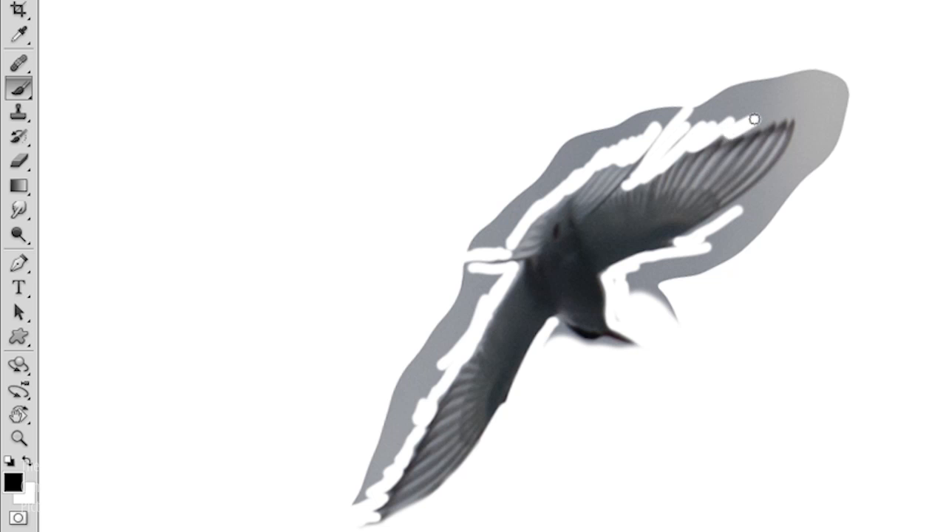
# Step: Extend the mask along the upper wing edge, down its right side and around the tip
pyautogui.moveTo(745, 127); pyautogui.dragTo(766, 118)
pyautogui.moveTo(800, 115)
pyautogui.mouseDown()
pyautogui.moveTo(800, 138)
pyautogui.moveTo(808, 115)
pyautogui.moveTo(766, 189)
pyautogui.moveTo(690, 245)
pyautogui.mouseUp()
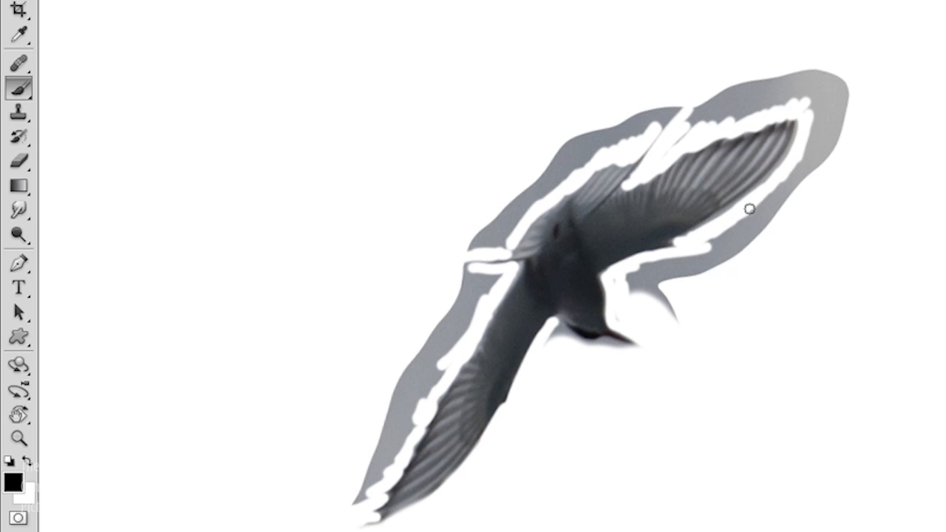
pyautogui.moveTo(796, 152); pyautogui.dragTo(801, 141)
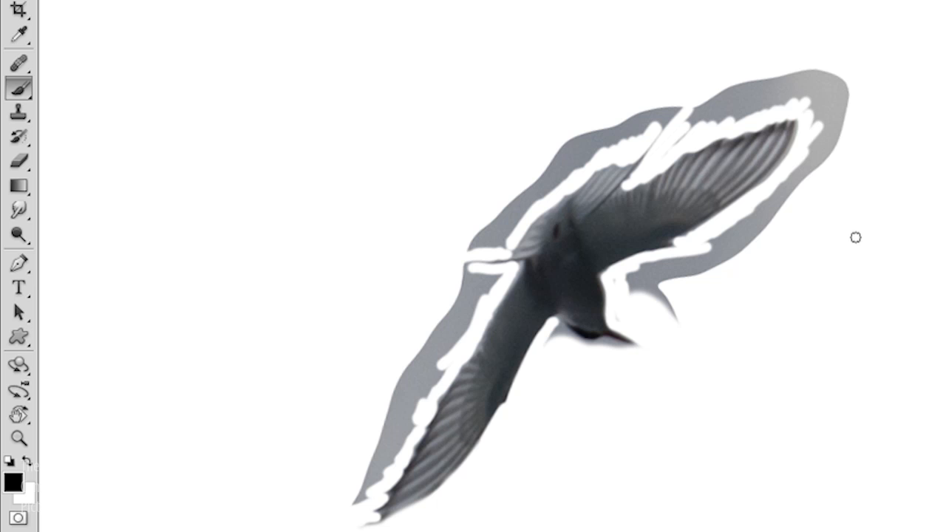
# Step: Paint out the top grey band with a 55 px brush, then clean the patch below at 28 px
pyautogui.moveTo(859, 247); pyautogui.dragTo(945, 251)
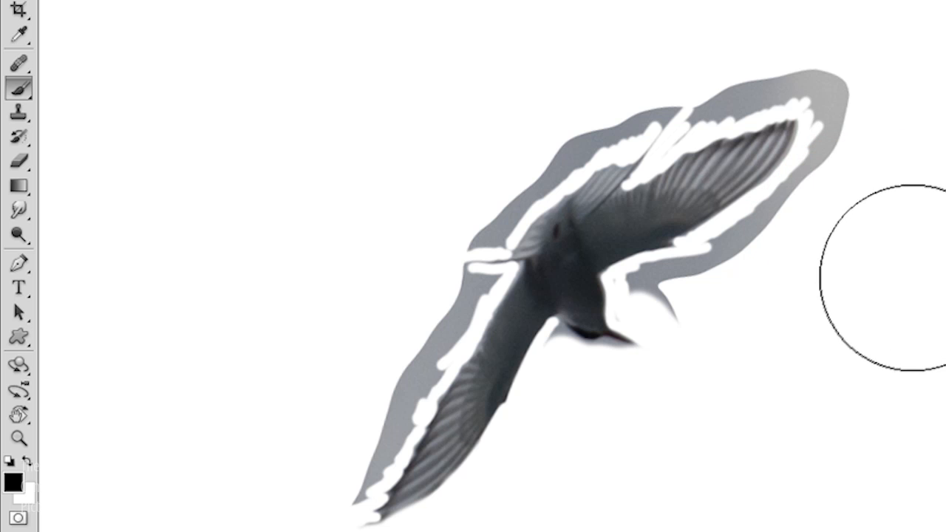
pyautogui.moveTo(899, 277)
pyautogui.mouseDown()
pyautogui.moveTo(945, 280)
pyautogui.moveTo(900, 277)
pyautogui.moveTo(945, 276)
pyautogui.moveTo(940, 288)
pyautogui.moveTo(898, 111)
pyautogui.moveTo(903, 288)
pyautogui.moveTo(889, 39)
pyautogui.moveTo(891, 211)
pyautogui.moveTo(887, 187)
pyautogui.moveTo(891, 196)
pyautogui.mouseUp()
pyautogui.press('[')
pyautogui.press('[')
pyautogui.press('[')
pyautogui.press('[')
pyautogui.press('[')
pyautogui.press('[')
pyautogui.press('[')
pyautogui.moveTo(677, 124)
pyautogui.mouseDown()
pyautogui.moveTo(821, 80)
pyautogui.moveTo(852, 79)
pyautogui.moveTo(822, 83)
pyautogui.moveTo(806, 178)
pyautogui.moveTo(821, 167)
pyautogui.moveTo(750, 259)
pyautogui.moveTo(726, 281)
pyautogui.moveTo(719, 274)
pyautogui.moveTo(762, 218)
pyautogui.moveTo(726, 259)
pyautogui.moveTo(630, 295)
pyautogui.moveTo(728, 251)
pyautogui.moveTo(694, 328)
pyautogui.moveTo(640, 358)
pyautogui.mouseUp()
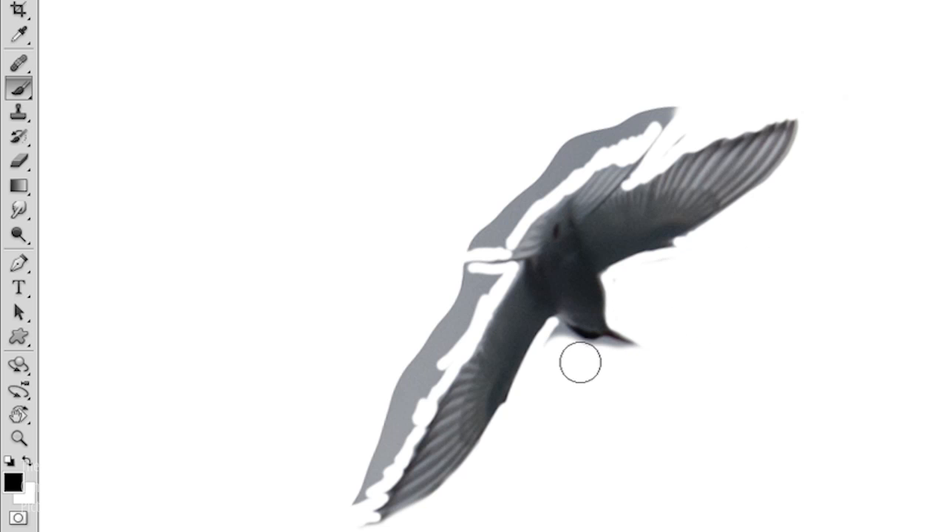
pyautogui.moveTo(627, 91)
pyautogui.mouseDown()
pyautogui.moveTo(667, 132)
pyautogui.moveTo(588, 140)
pyautogui.moveTo(544, 164)
pyautogui.moveTo(483, 222)
pyautogui.moveTo(558, 161)
pyautogui.moveTo(480, 240)
pyautogui.moveTo(498, 220)
pyautogui.moveTo(471, 277)
pyautogui.moveTo(480, 283)
pyautogui.moveTo(473, 296)
pyautogui.moveTo(432, 329)
pyautogui.moveTo(359, 459)
pyautogui.moveTo(484, 308)
pyautogui.moveTo(448, 323)
pyautogui.moveTo(406, 397)
pyautogui.moveTo(455, 332)
pyautogui.moveTo(346, 502)
pyautogui.moveTo(356, 526)
pyautogui.mouseUp()
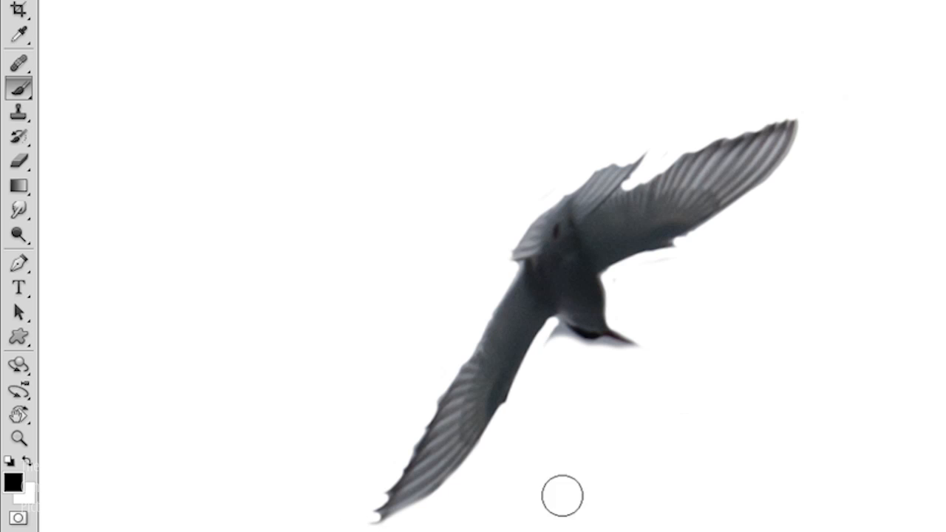
pyautogui.press('[')
pyautogui.press('[')
pyautogui.press('[')
pyautogui.moveTo(557, 333); pyautogui.dragTo(644, 354)
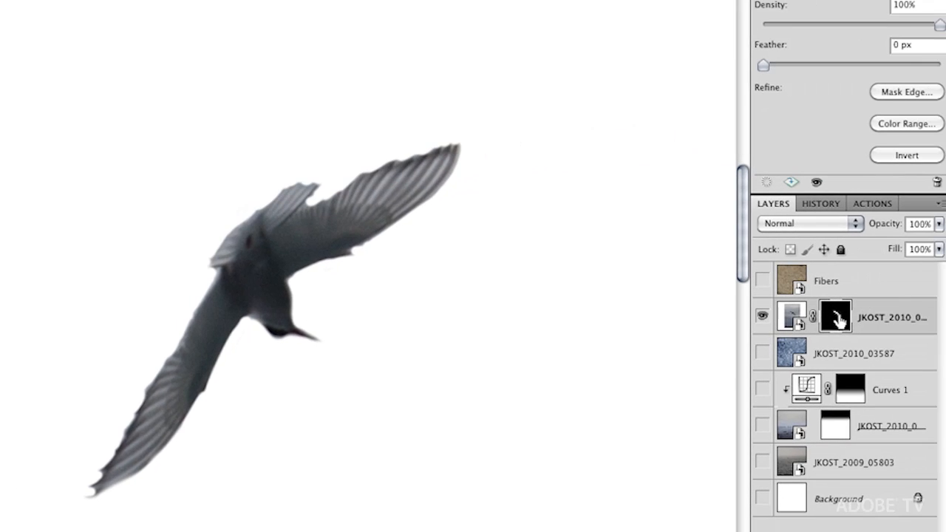
# Step: Preview the bird's layer mask alone, return to the masked bird, and fit the canvas on screen
pyautogui.keyDown('alt'); pyautogui.click(837, 318); pyautogui.keyUp('alt')
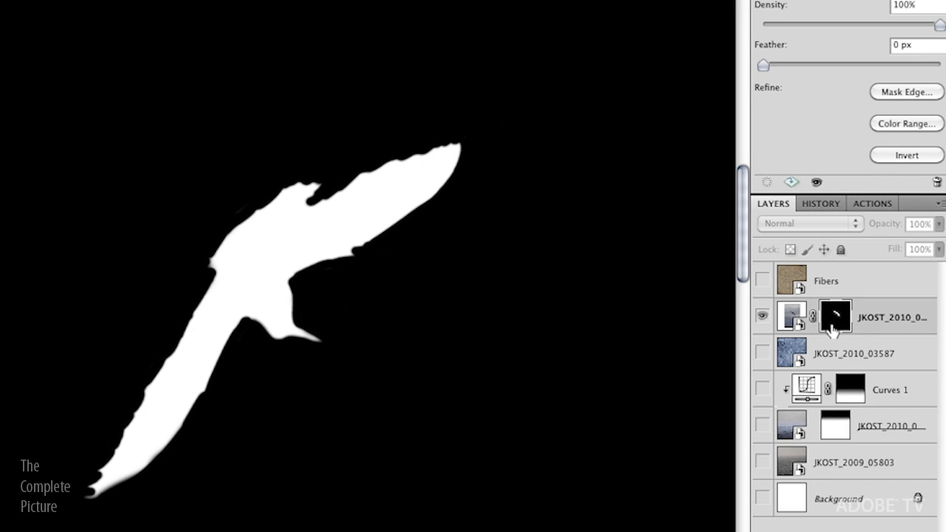
pyautogui.click(762, 317)
pyautogui.press('h')
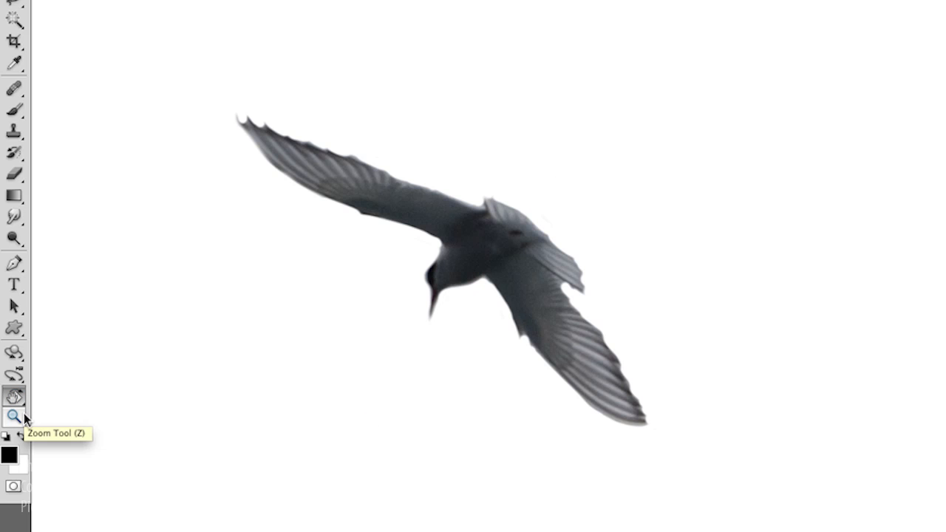
pyautogui.doubleClick(24, 419)
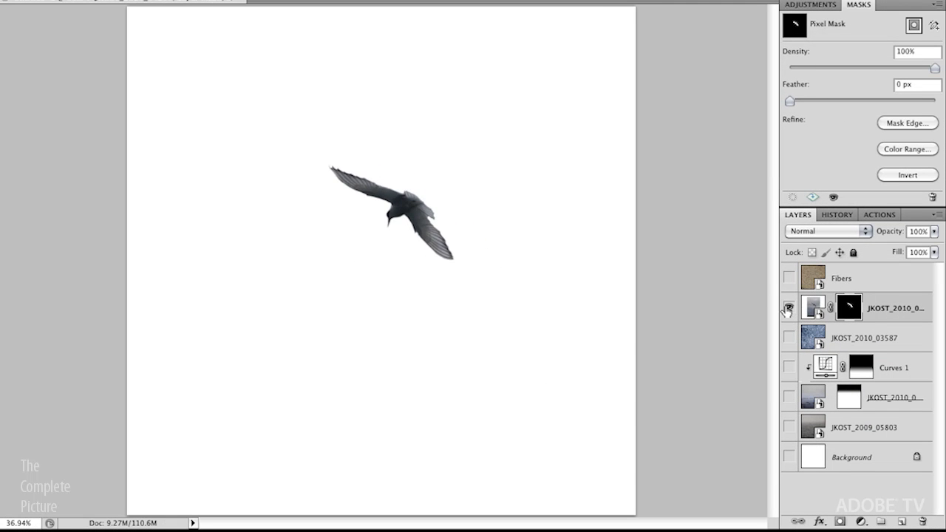
# Step: Unhide all other layers, then scale the bird down to a small gull just above the horizon
pyautogui.rightClick(788, 309)
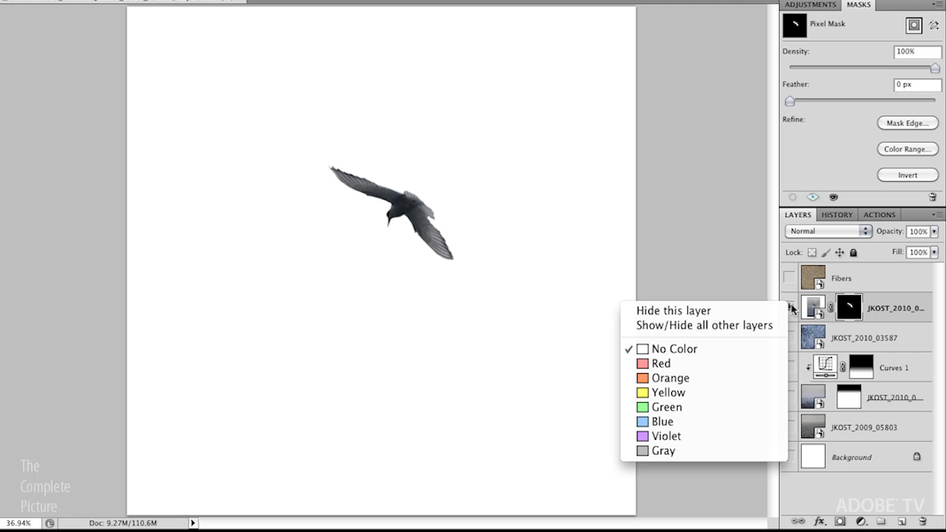
pyautogui.click(734, 324)
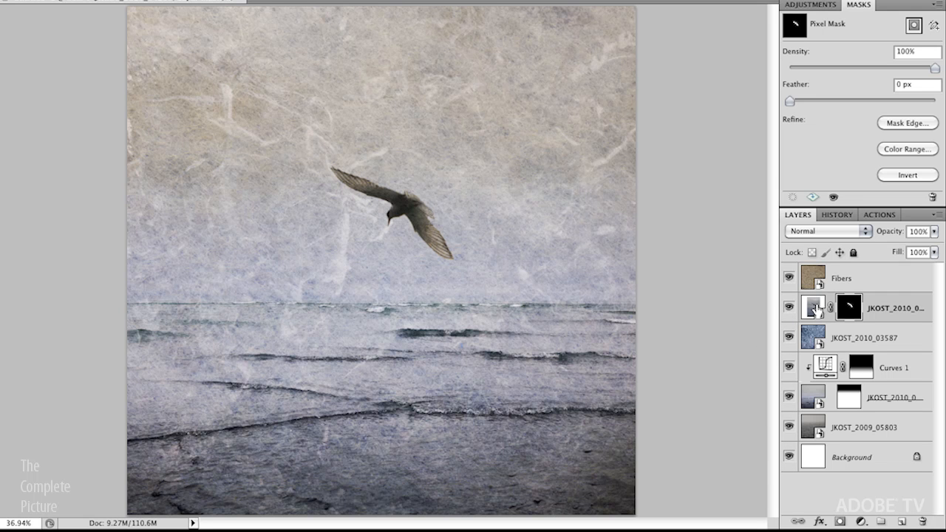
pyautogui.hotkey('ctrl', 't')
pyautogui.moveTo(238, 32); pyautogui.dragTo(335, 214)
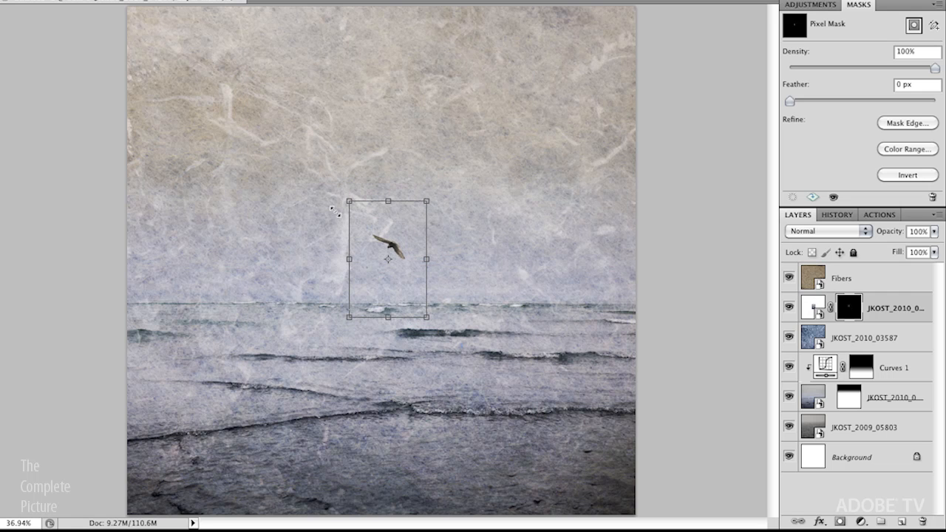
pyautogui.moveTo(396, 251); pyautogui.dragTo(443, 242)
pyautogui.press('Return')
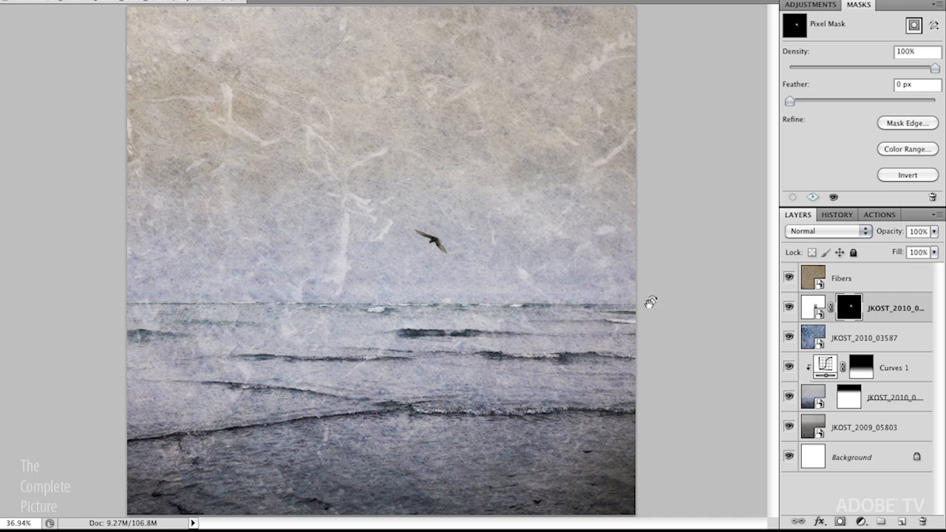
# Step: Add a Curves 2 layer clipped to the bird, raising input 125 to output 150
pyautogui.click(822, 6)
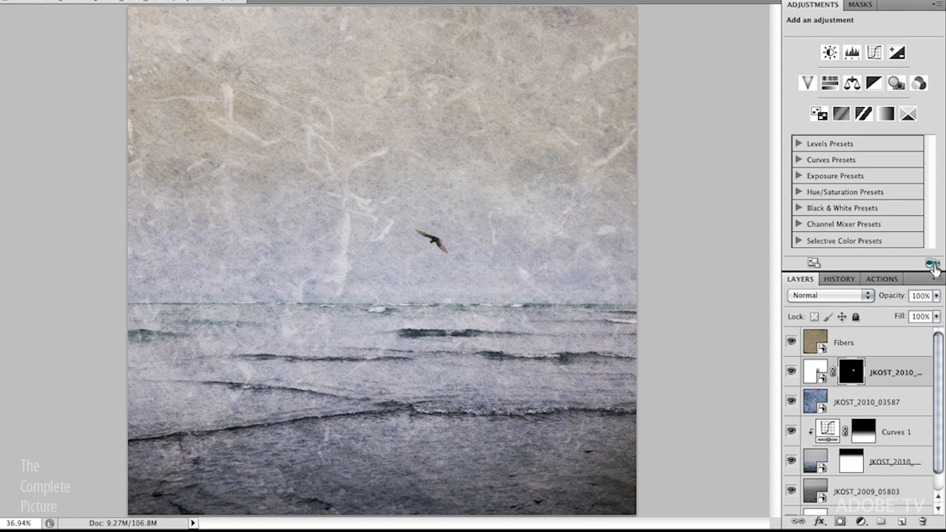
pyautogui.click(874, 52)
pyautogui.moveTo(874, 129)
pyautogui.mouseDown()
pyautogui.moveTo(872, 109)
pyautogui.moveTo(875, 119)
pyautogui.mouseUp()
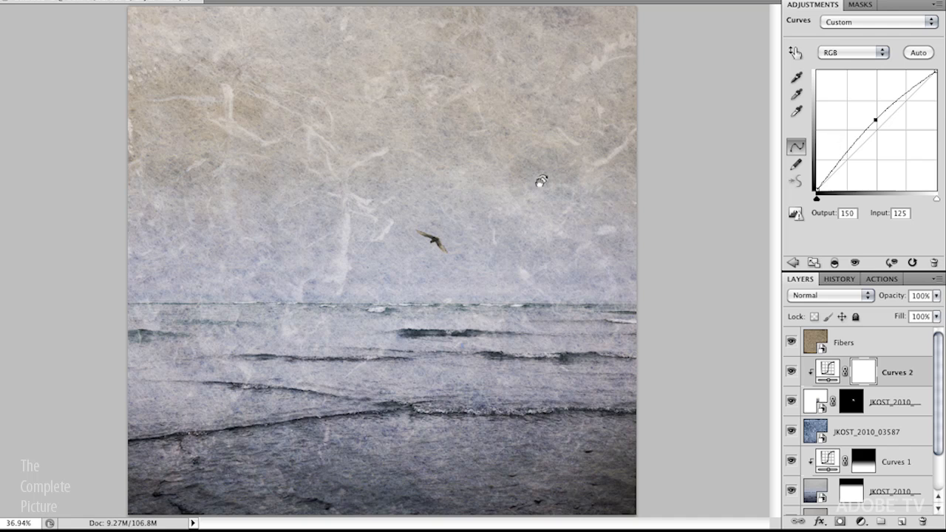